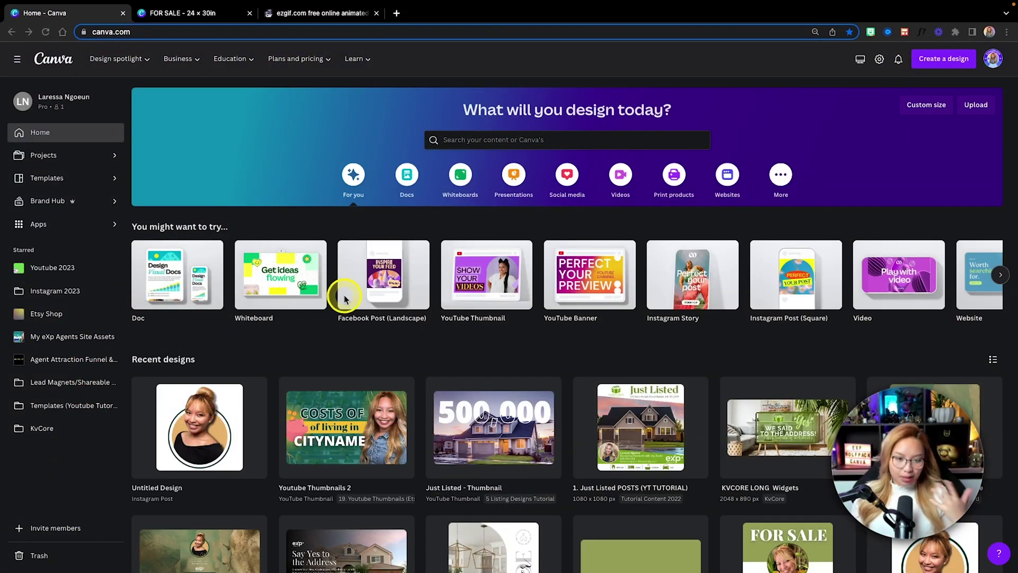
# Copy the 24 × 30 in FOR SALE sign page from its design in grid view
pyautogui.hscroll(5, 344, 298)
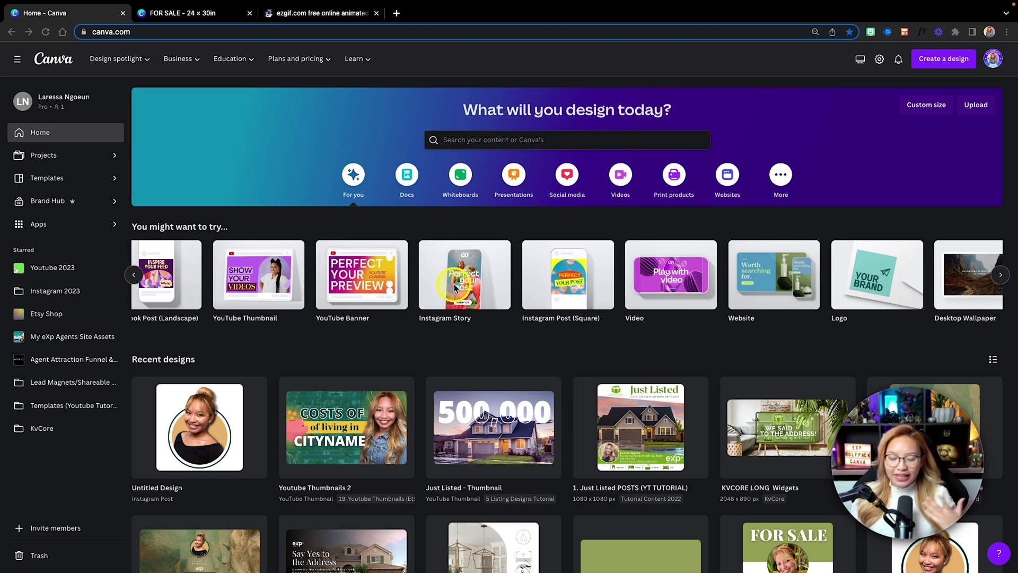
pyautogui.moveTo(472, 289)
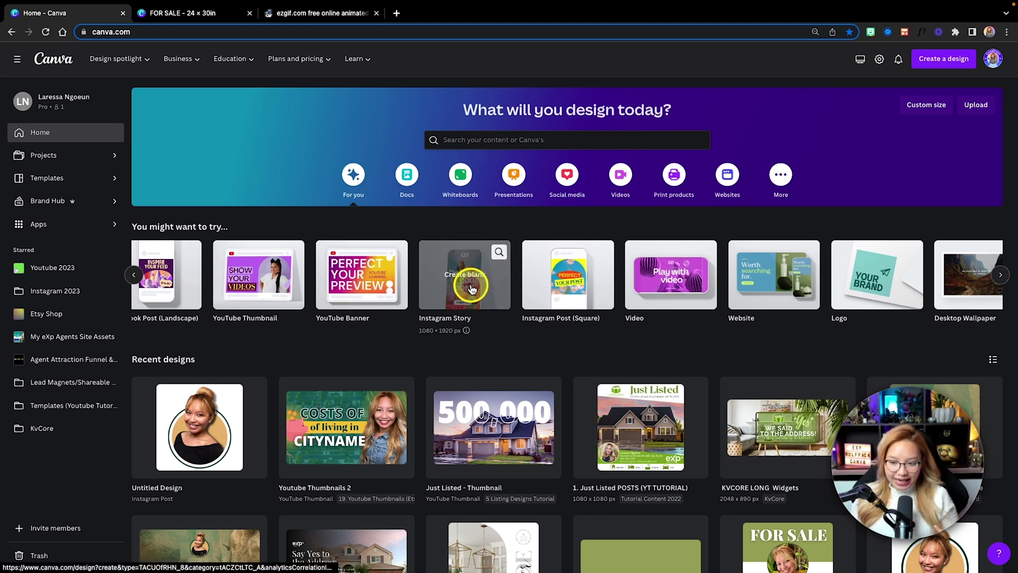
pyautogui.moveTo(571, 276)
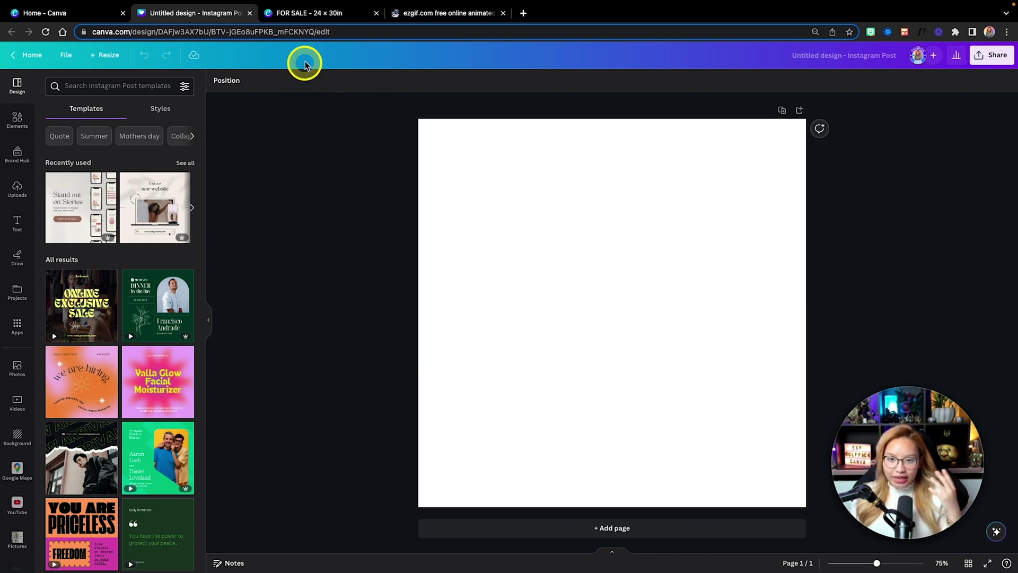
pyautogui.click(332, 14)
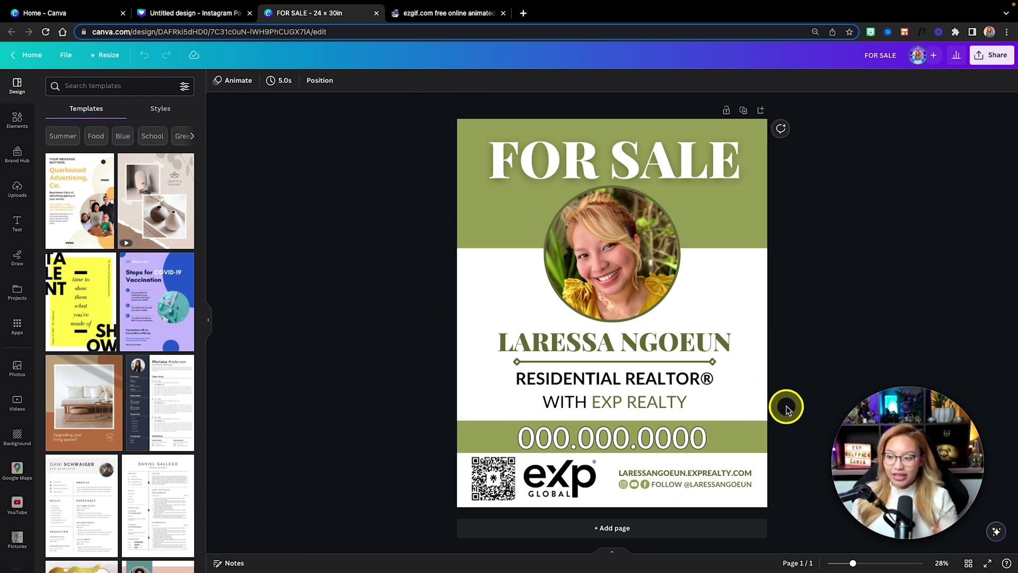
pyautogui.click(967, 563)
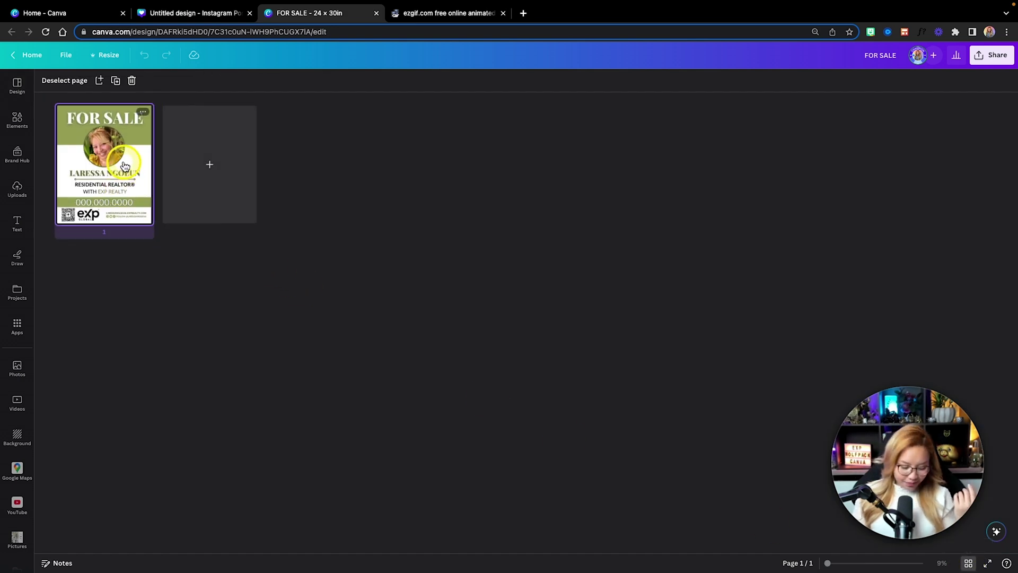
pyautogui.hotkey('ctrl', 'c')
# Paste the FOR SALE sign into the Instagram Post, shrink it and centre it on the page
pyautogui.click(179, 14)
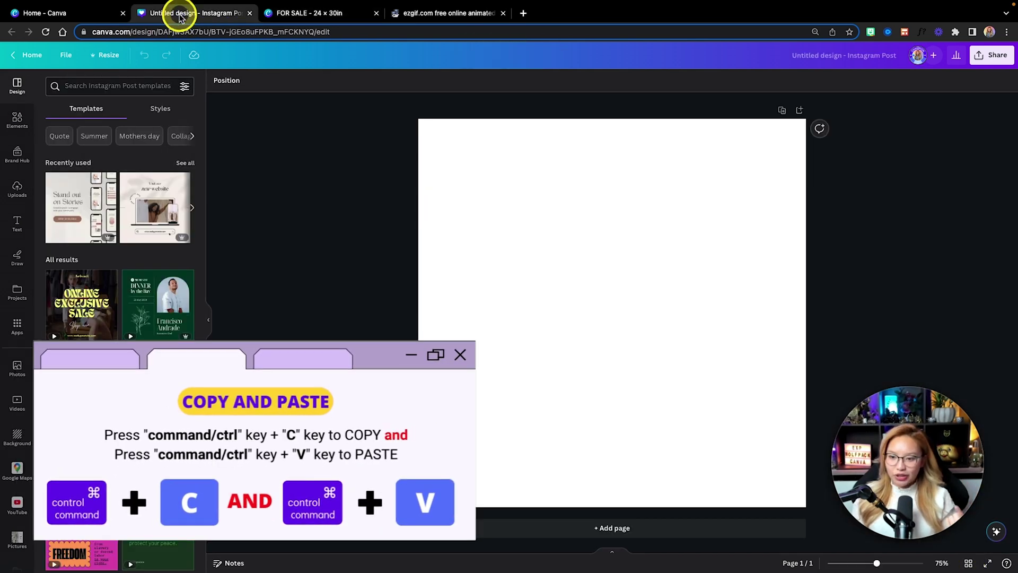
pyautogui.press('super+v')
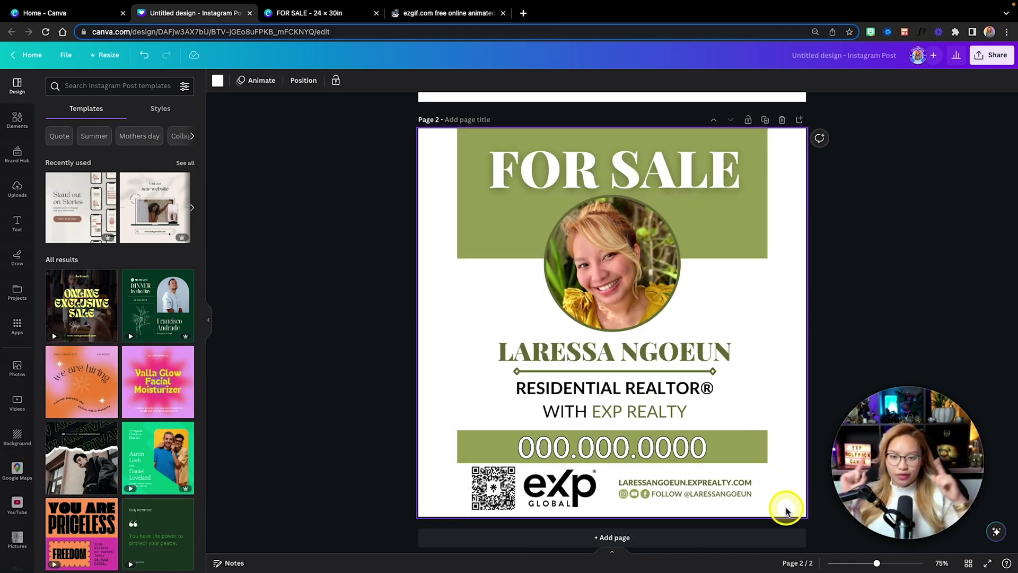
pyautogui.moveTo(794, 507); pyautogui.dragTo(486, 202)
pyautogui.moveTo(454, 508); pyautogui.dragTo(632, 358)
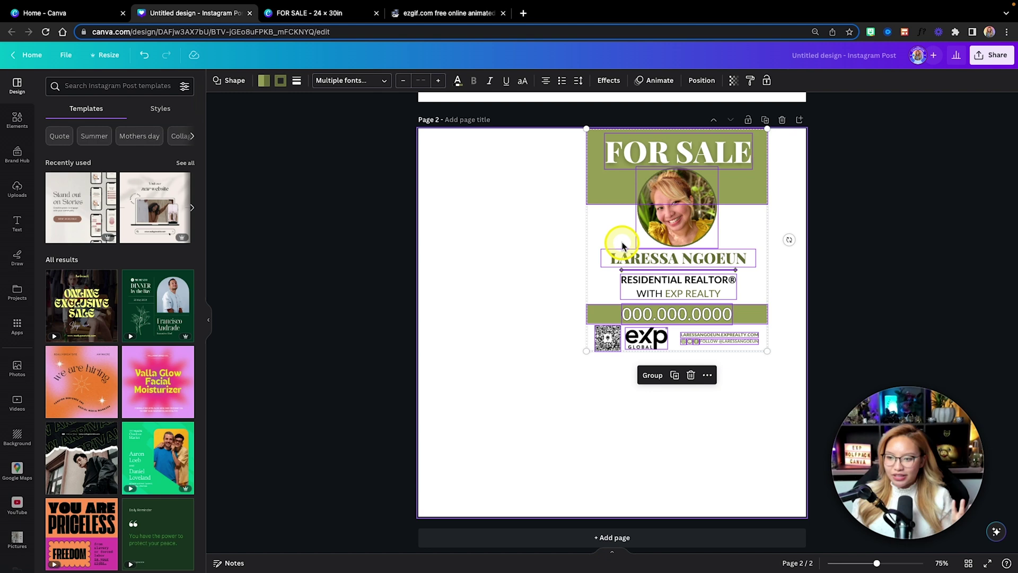
pyautogui.moveTo(618, 242); pyautogui.dragTo(552, 311)
pyautogui.click(450, 198)
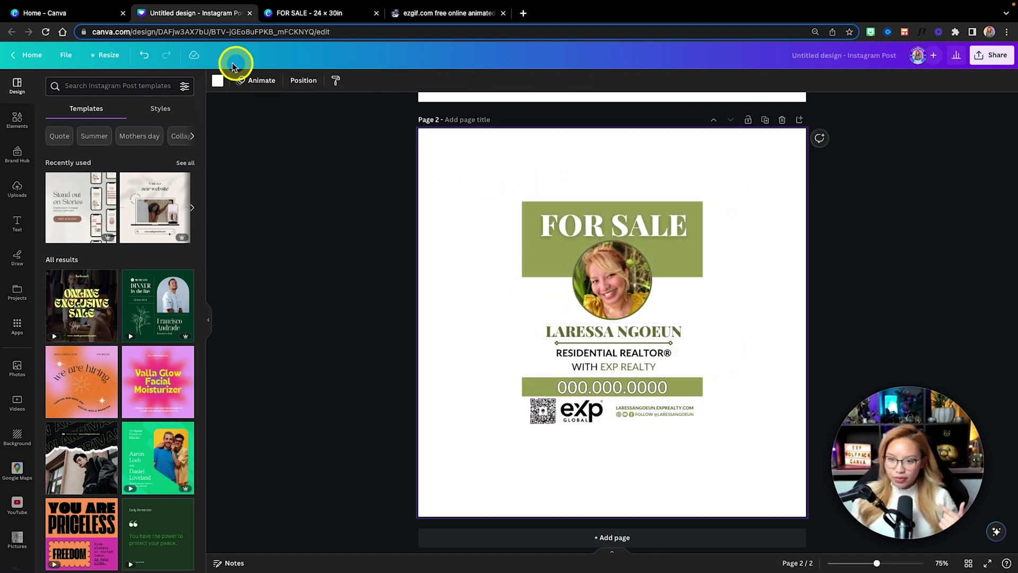
# Make the page background black and add a white square covering the sign
pyautogui.click(218, 83)
pyautogui.click(81, 139)
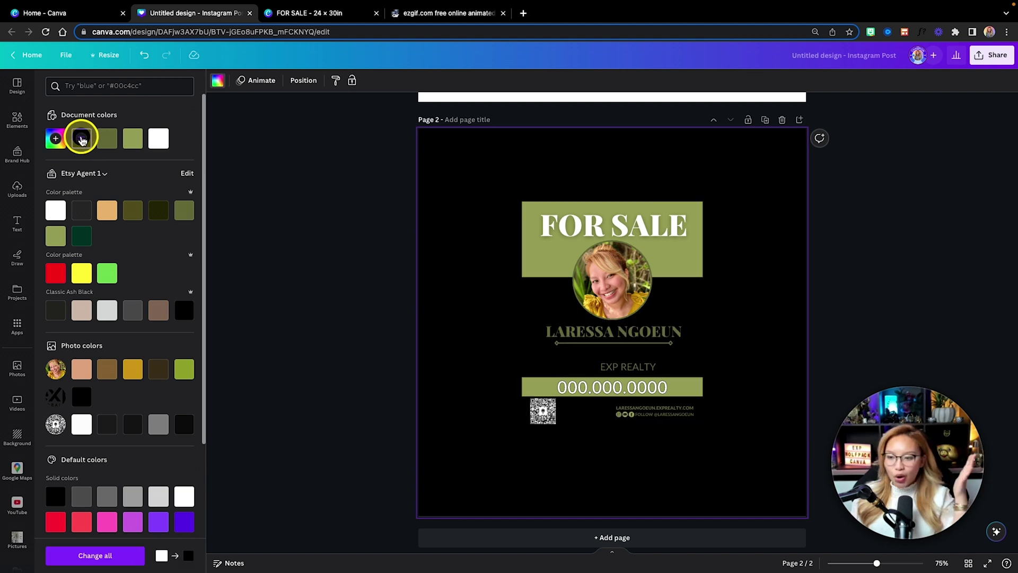
pyautogui.click(448, 172)
pyautogui.press('r')
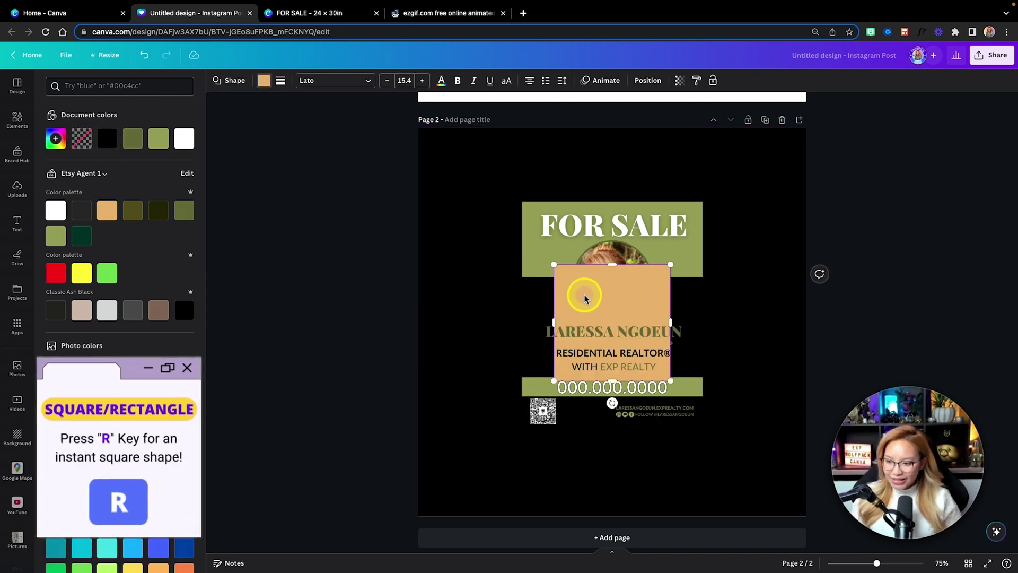
pyautogui.moveTo(583, 295); pyautogui.dragTo(576, 236)
pyautogui.moveTo(638, 319); pyautogui.dragTo(707, 435)
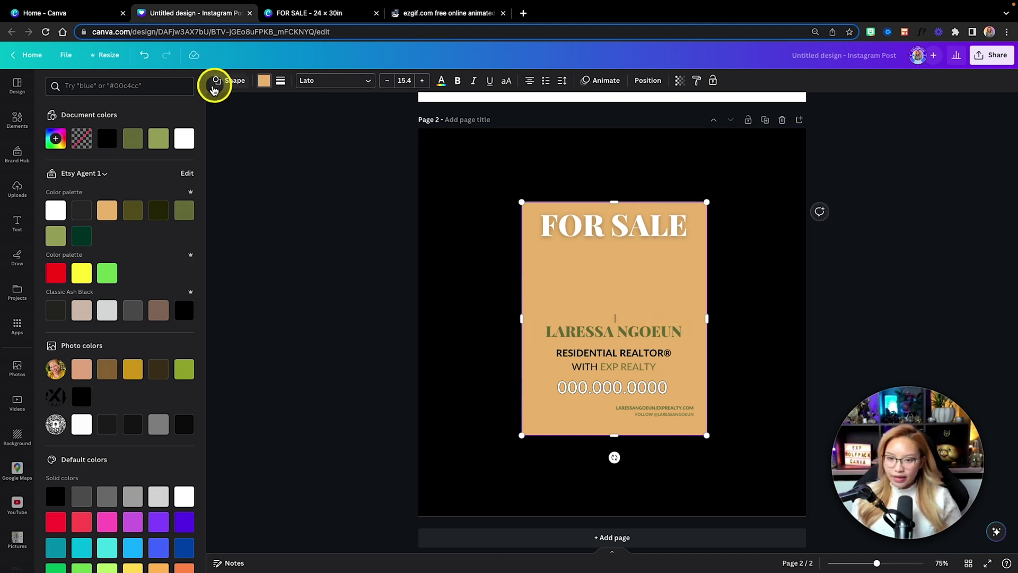
pyautogui.click(184, 138)
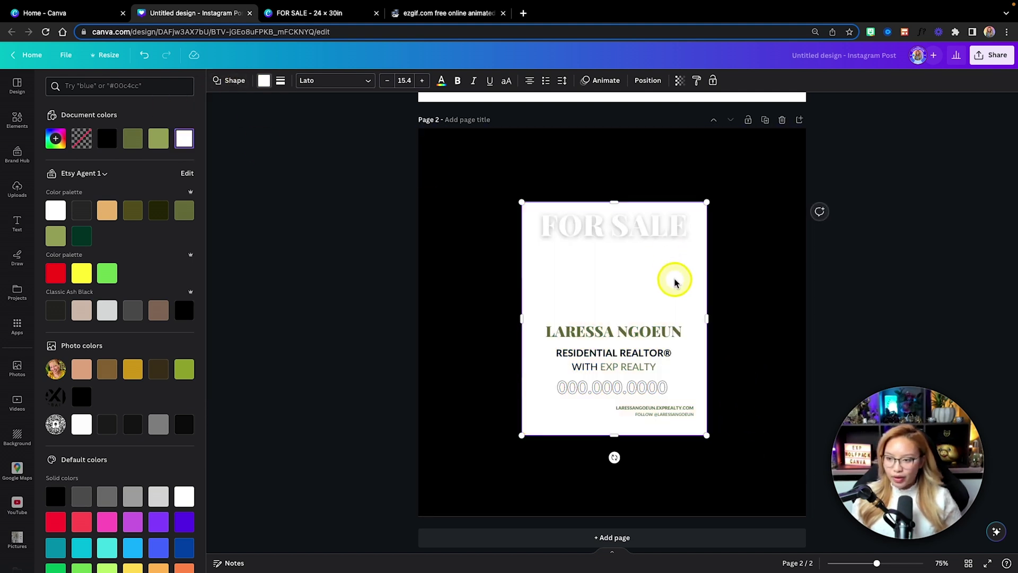
# Send the white square behind the sign, trim it to the sign's edges, and group them
pyautogui.click(648, 82)
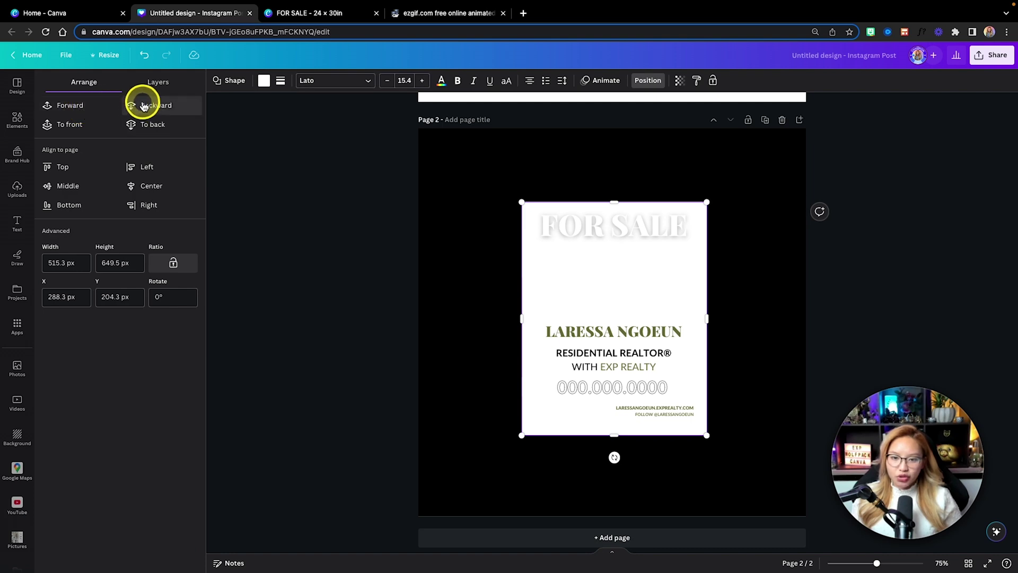
pyautogui.click(148, 127)
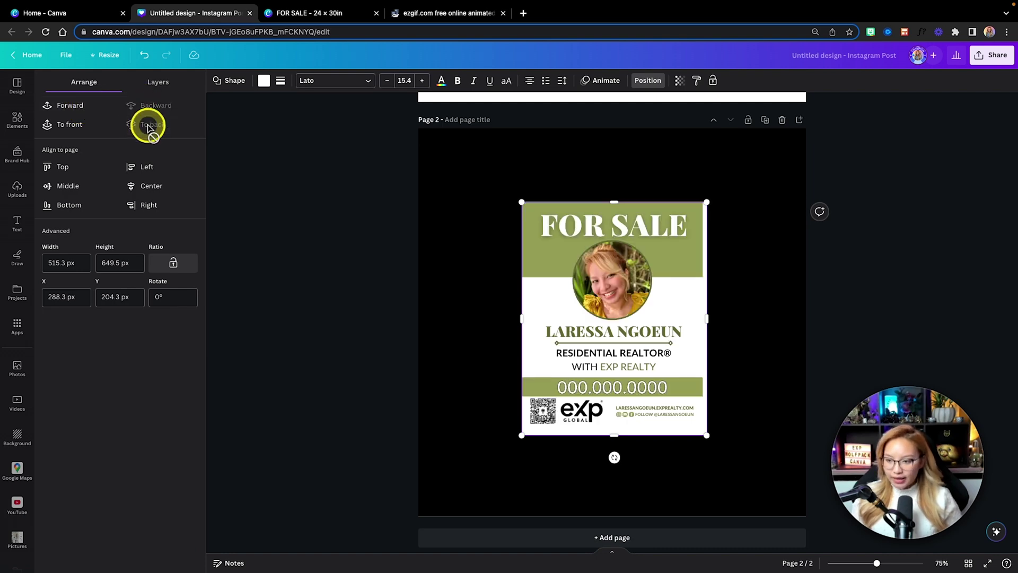
pyautogui.scroll(5, 758, 355)
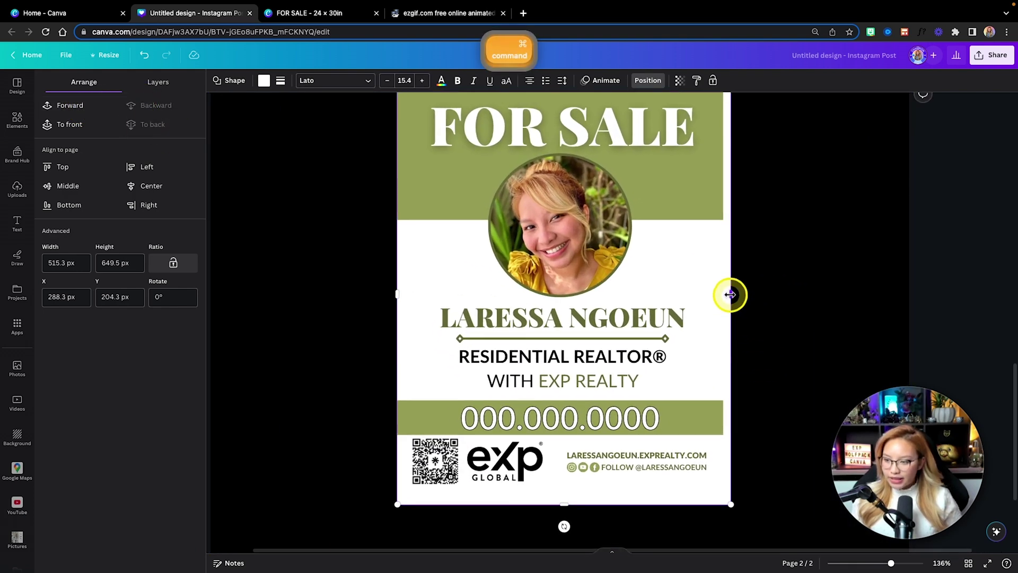
pyautogui.moveTo(730, 293); pyautogui.dragTo(724, 295)
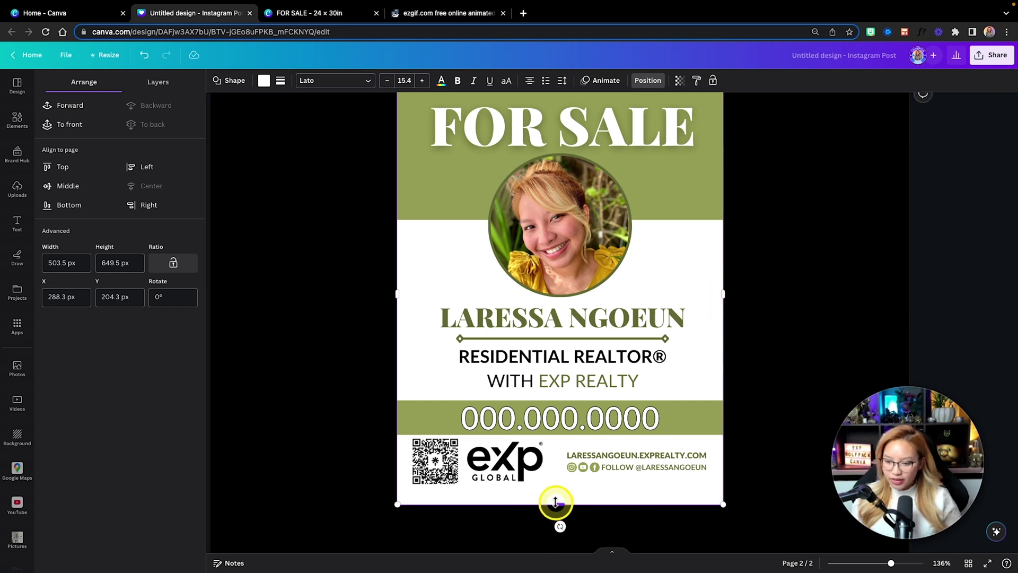
pyautogui.moveTo(560, 504); pyautogui.dragTo(555, 495)
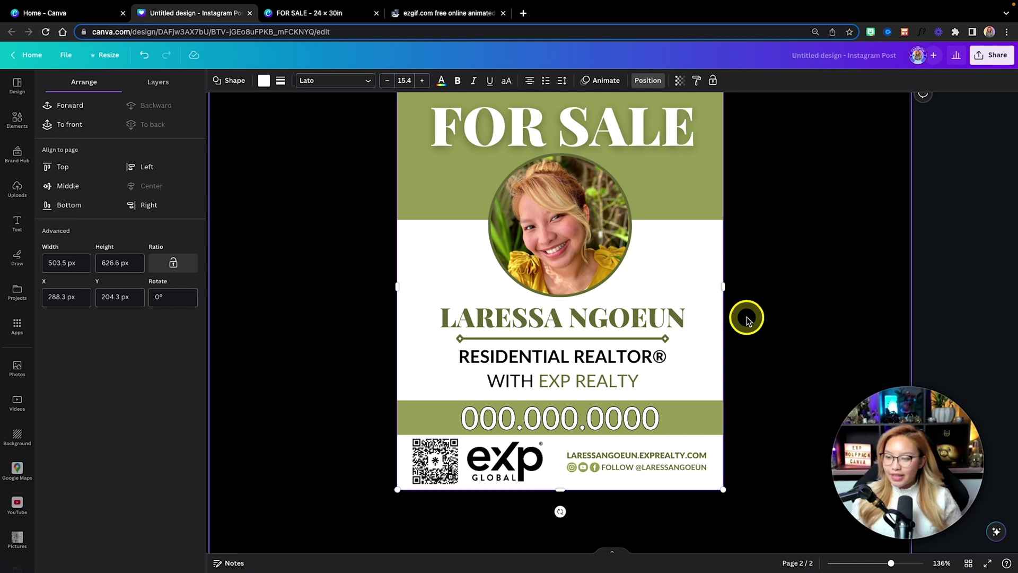
pyautogui.scroll(-5, 745, 315)
pyautogui.moveTo(750, 482); pyautogui.dragTo(503, 191)
pyautogui.click(587, 187)
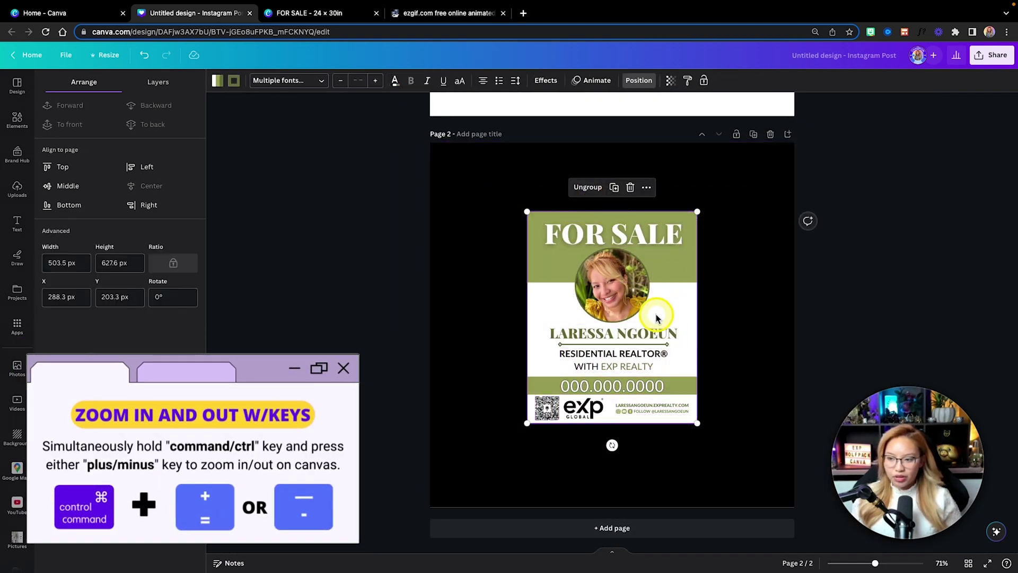
pyautogui.moveTo(647, 298)
pyautogui.mouseDown()
pyautogui.moveTo(605, 264)
pyautogui.moveTo(620, 293)
pyautogui.moveTo(695, 283)
pyautogui.moveTo(655, 289)
pyautogui.mouseUp()
# Open the Elements panel and set the browser page zoom to 100%
pyautogui.scroll(7, 666, 286)
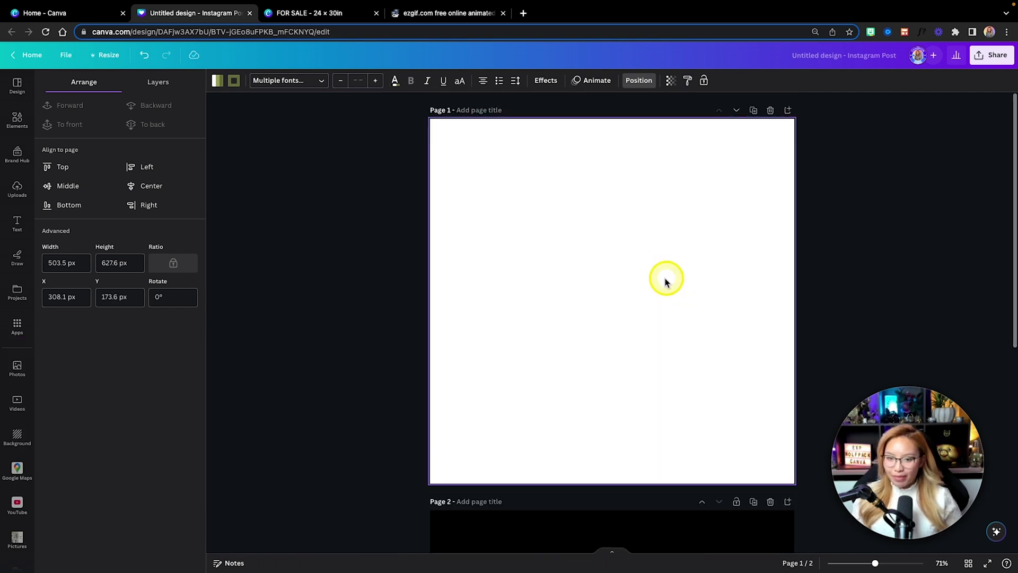
pyautogui.click(18, 121)
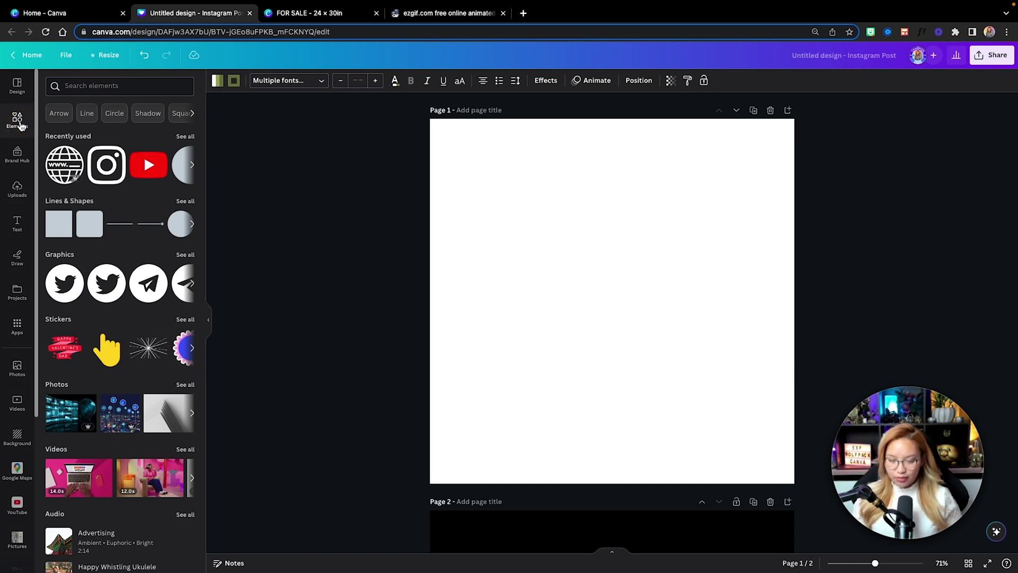
pyautogui.press('super+equal')
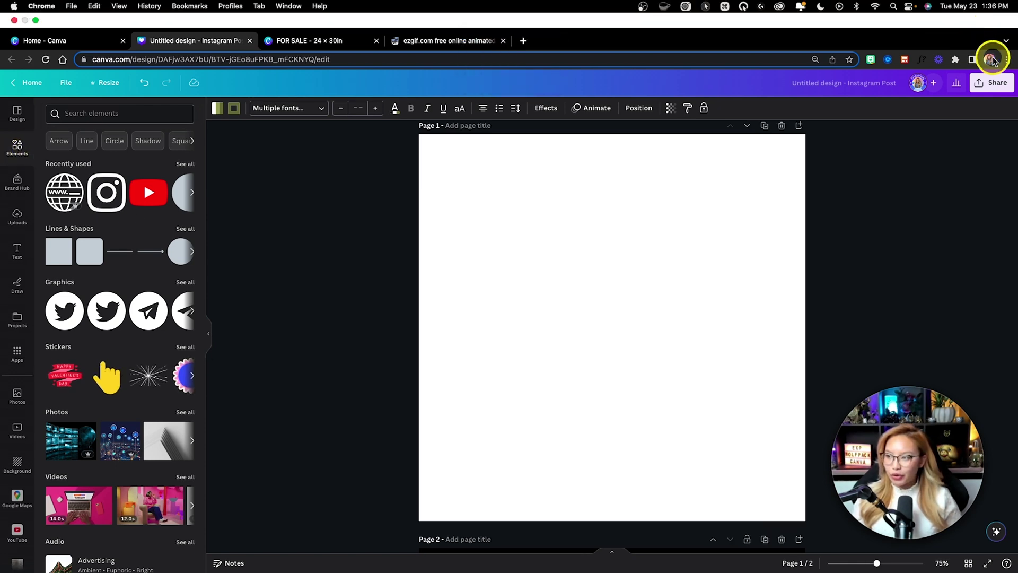
pyautogui.click(1005, 31)
pyautogui.click(974, 174)
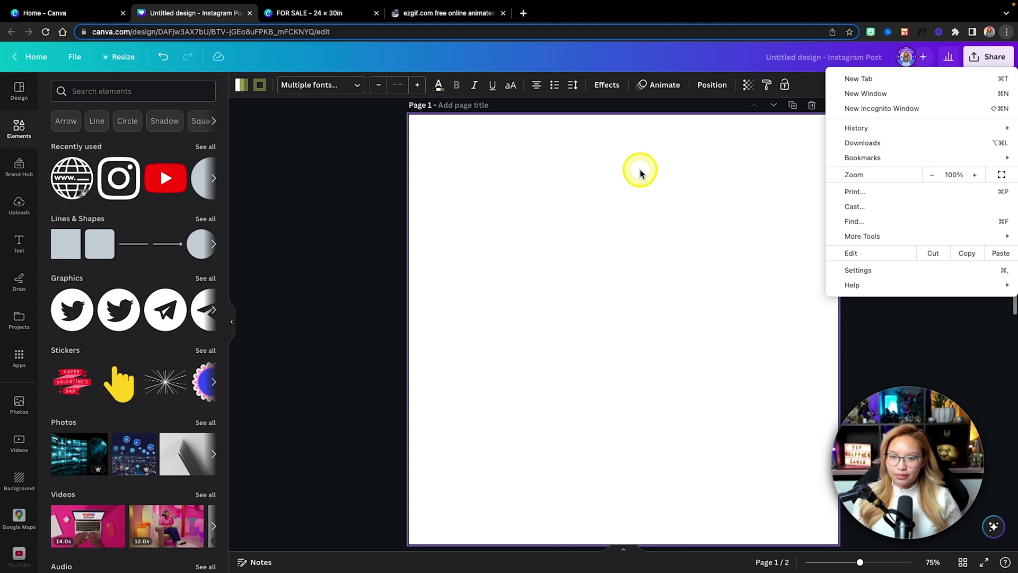
pyautogui.click(372, 167)
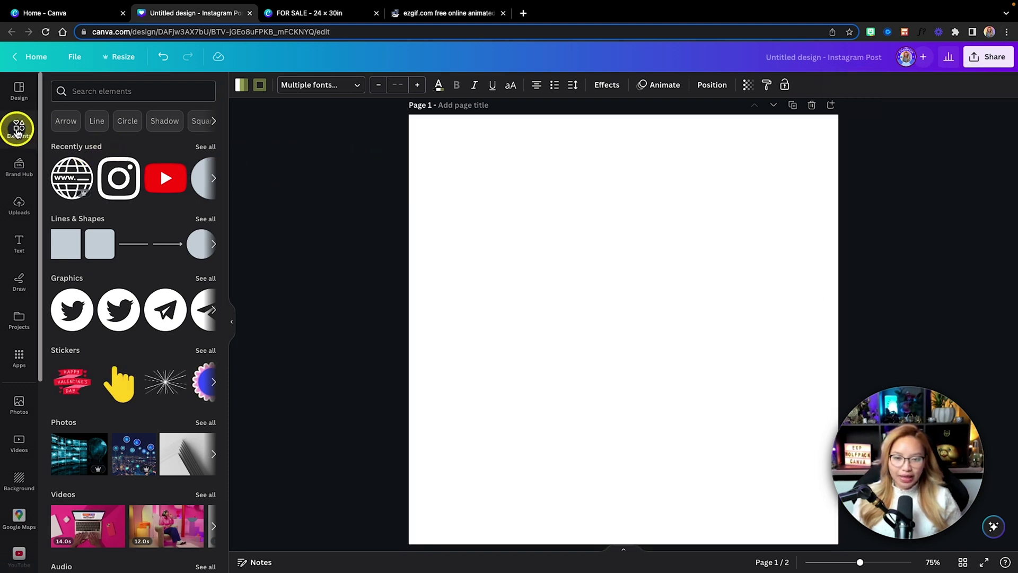
# Search Elements for 'real estate sign' and show the Graphics results
pyautogui.click(90, 92)
pyautogui.write('real')
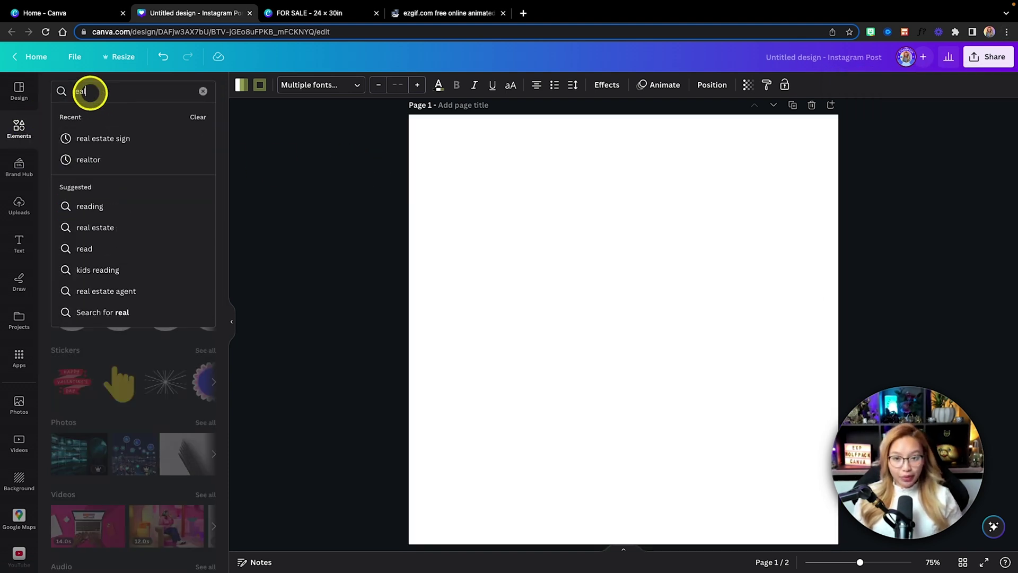
pyautogui.write(' esta')
pyautogui.press('Down')
pyautogui.press('Return')
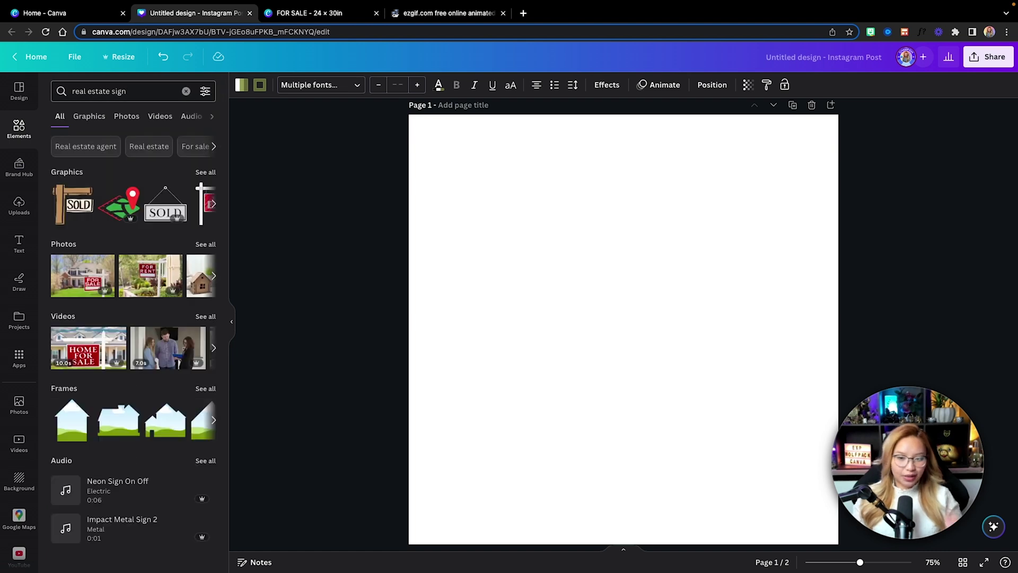
pyautogui.click(204, 171)
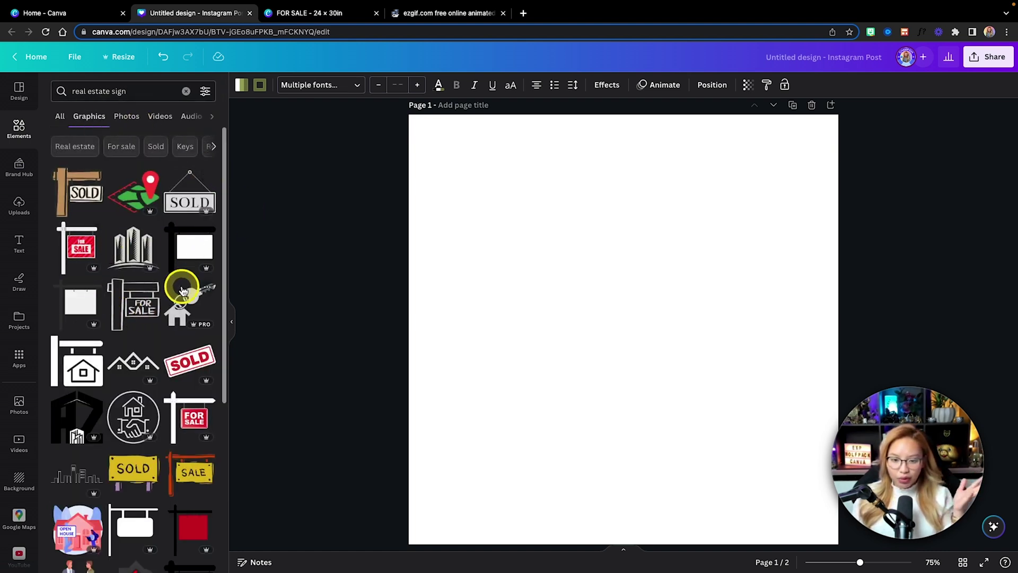
pyautogui.scroll(-1, 183, 290)
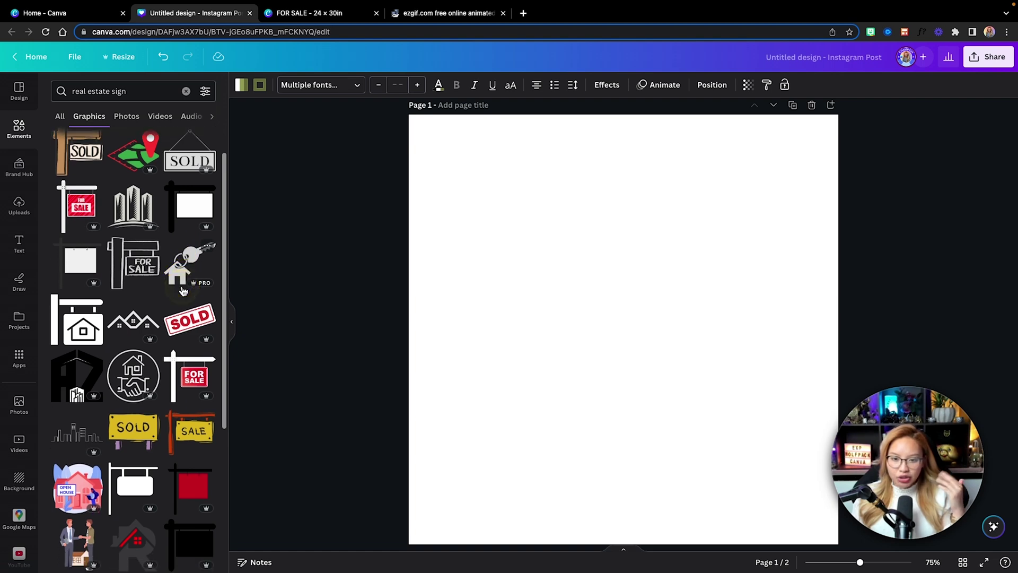
pyautogui.scroll(-4, 182, 290)
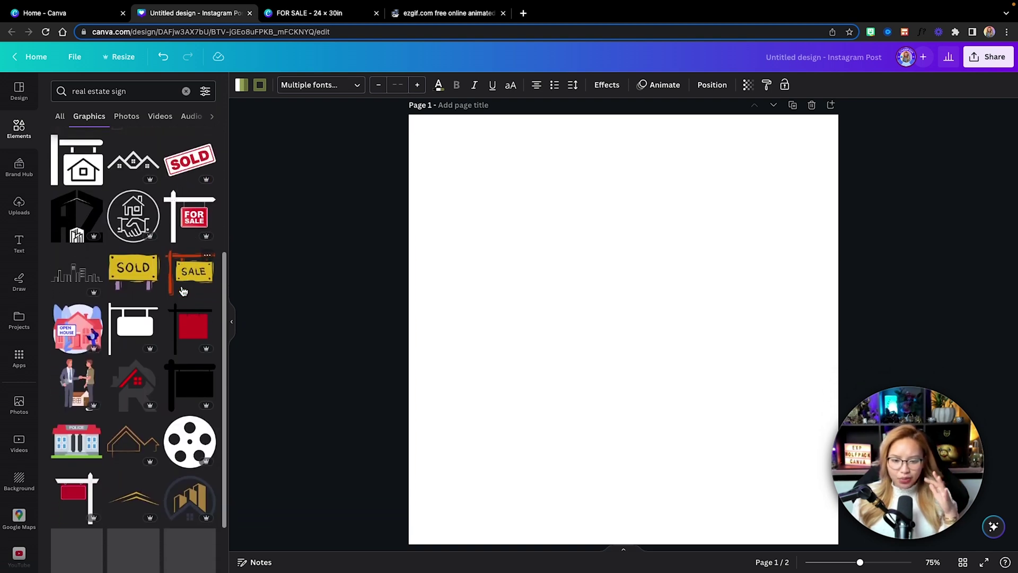
pyautogui.scroll(5, 183, 291)
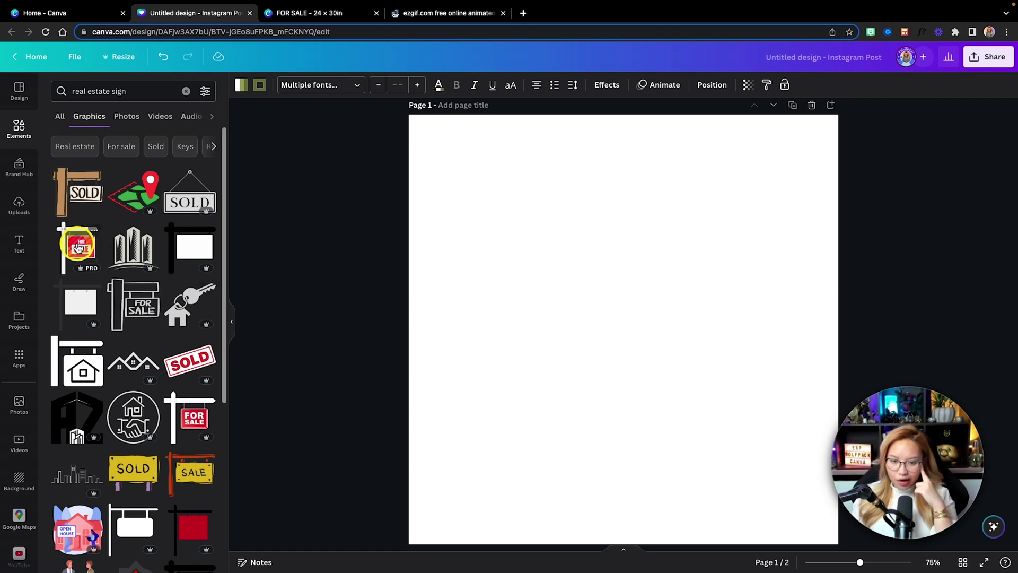
# Add the FOR SALE post graphic to Page 1 and copy the realtor sign from Page 2
pyautogui.click(78, 246)
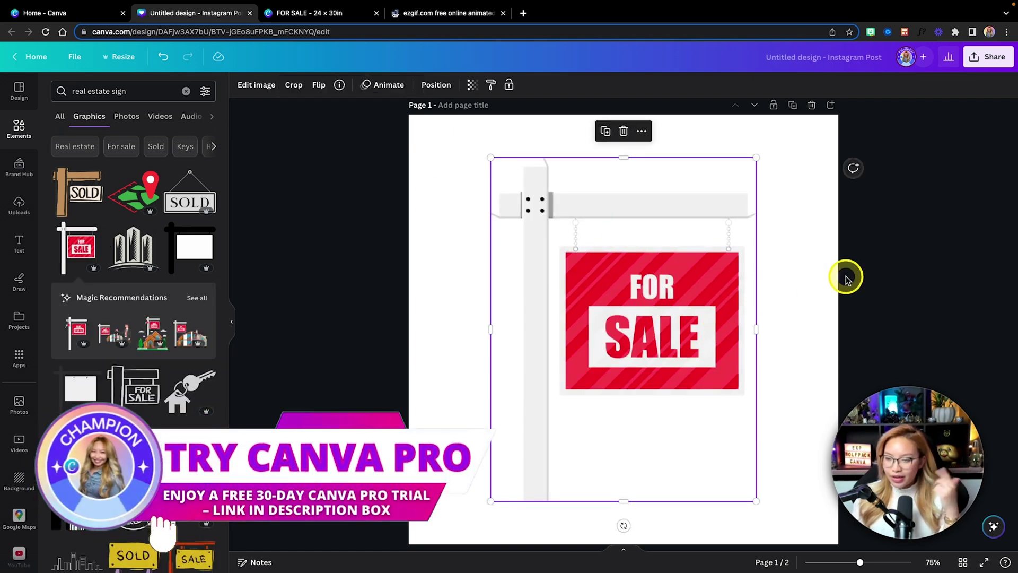
pyautogui.click(813, 278)
pyautogui.scroll(-3, 816, 281)
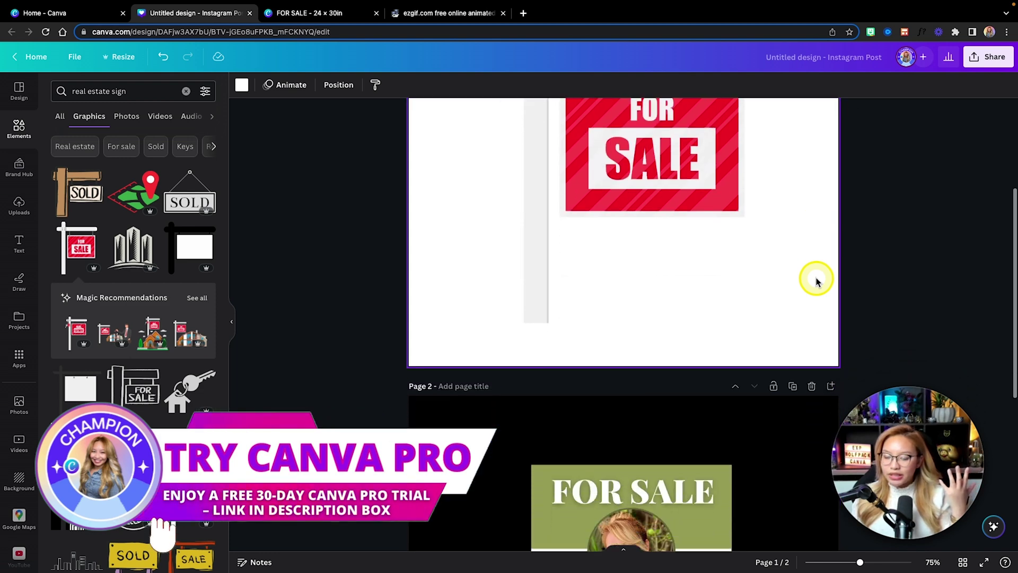
pyautogui.scroll(-5, 816, 281)
pyautogui.click(684, 275)
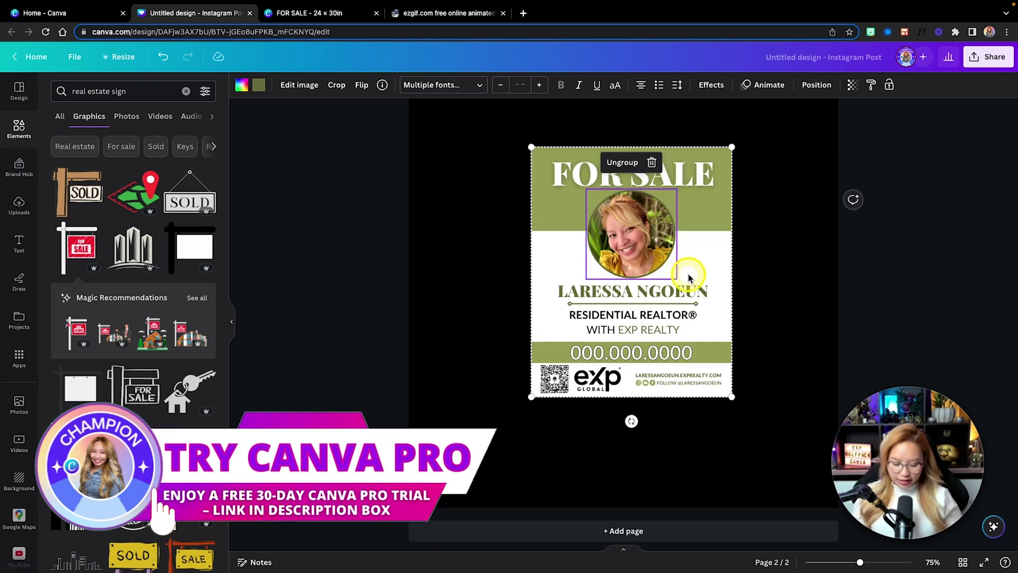
pyautogui.press('super+c')
# Paste the realtor sign onto Page 1 and resize it to cover the post's red board
pyautogui.scroll(10, 690, 276)
pyautogui.click(786, 248)
pyautogui.press('super+v')
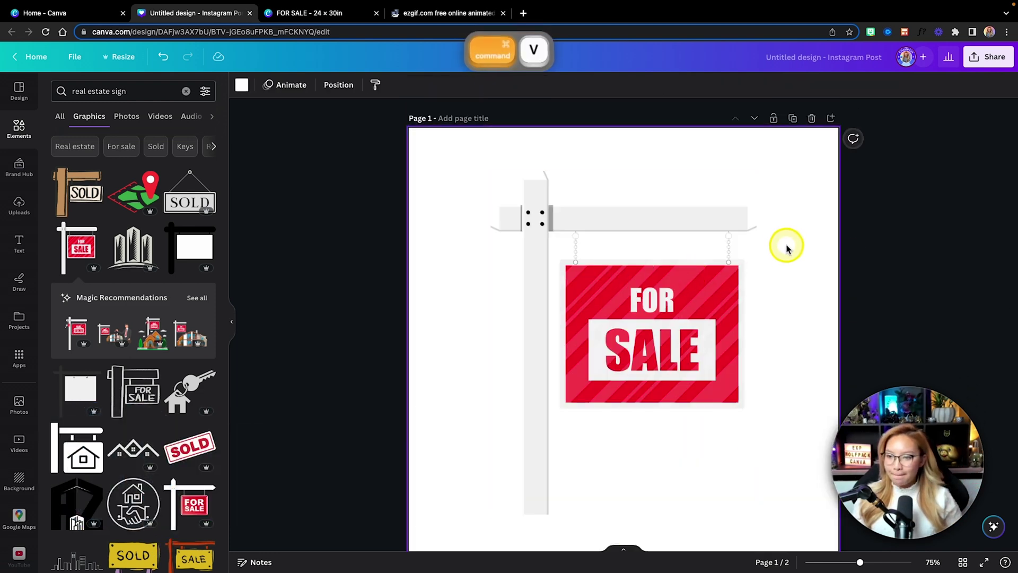
pyautogui.moveTo(582, 271); pyautogui.dragTo(610, 335)
pyautogui.moveTo(751, 255); pyautogui.dragTo(706, 335)
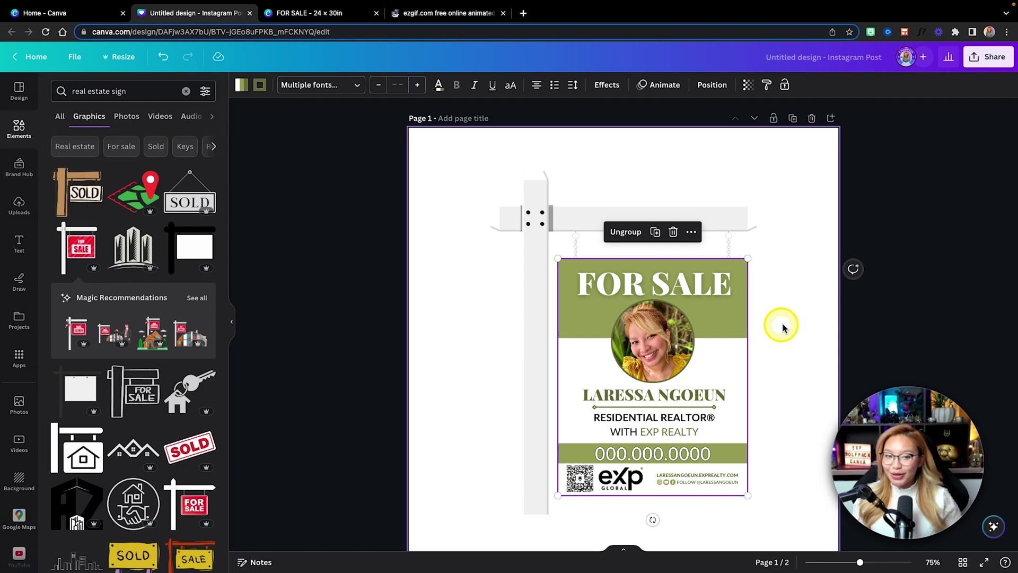
pyautogui.scroll(-2, 781, 325)
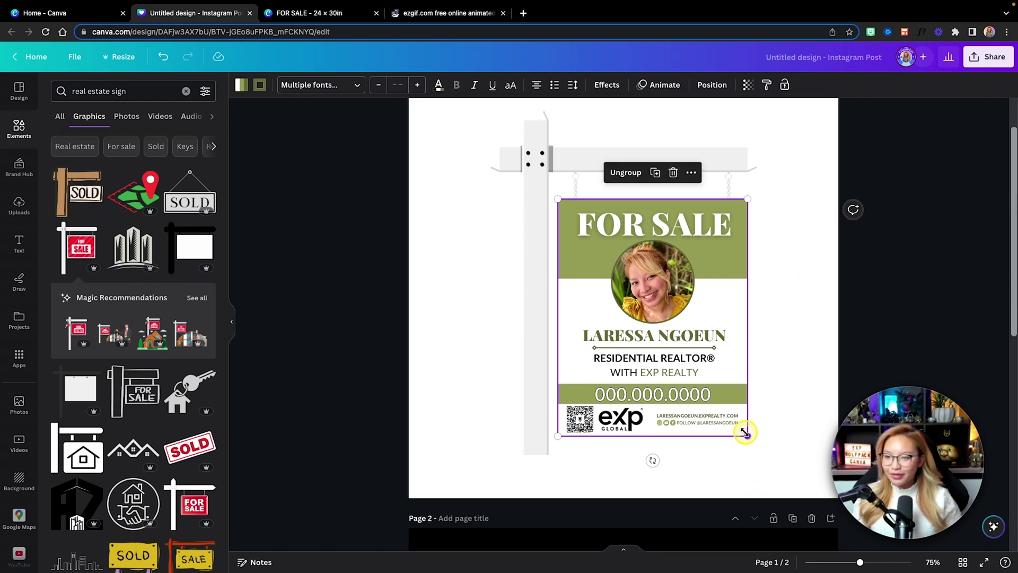
pyautogui.moveTo(744, 433); pyautogui.dragTo(744, 431)
pyautogui.click(787, 356)
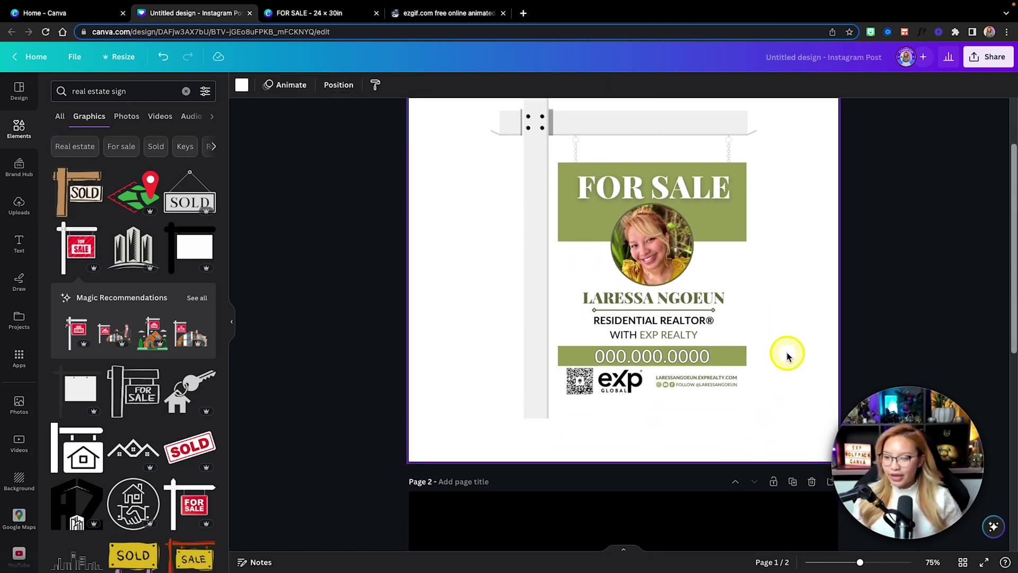
pyautogui.scroll(2, 787, 356)
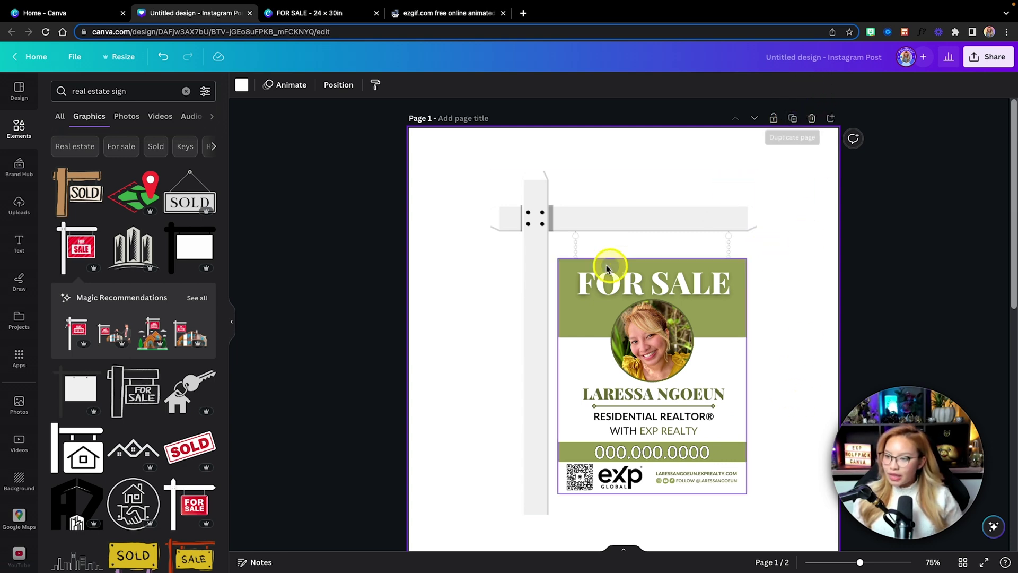
# Search Elements for 'sold sign' and place the red SOLD starburst over the FOR SALE banner
pyautogui.moveTo(466, 177); pyautogui.dragTo(755, 432)
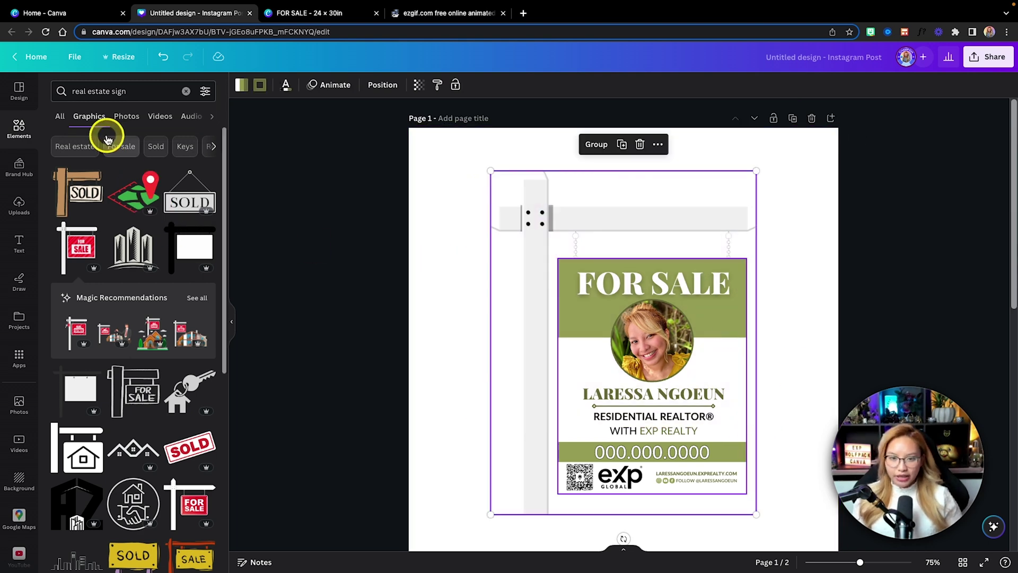
pyautogui.click(56, 91)
pyautogui.press('BackSpace')
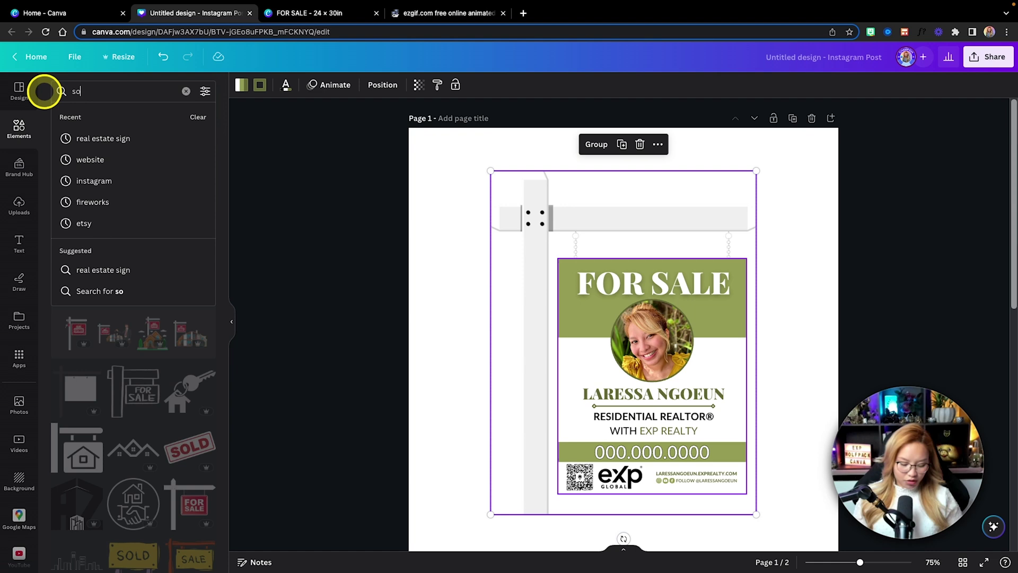
pyautogui.write('sold sign')
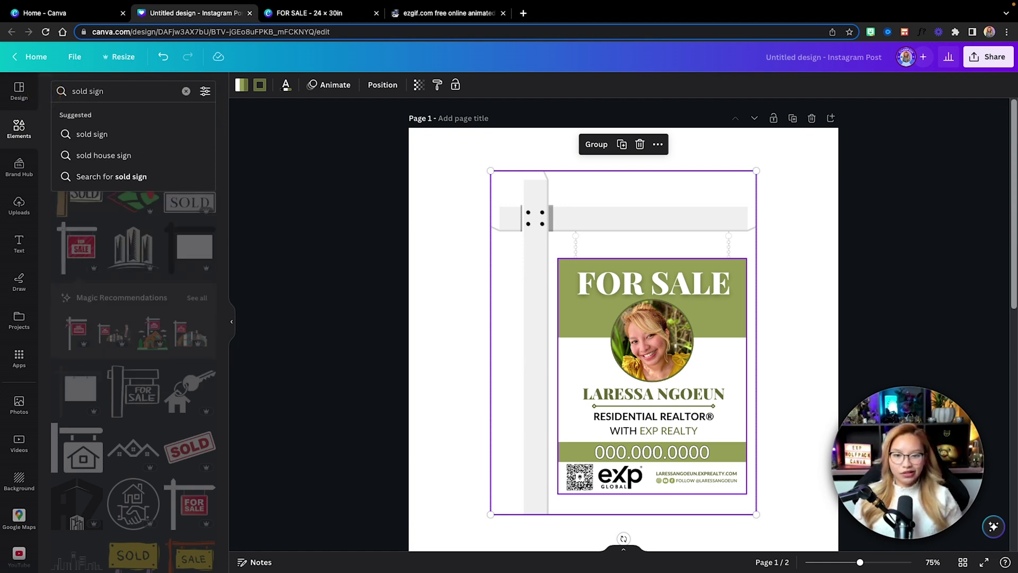
pyautogui.press('Return')
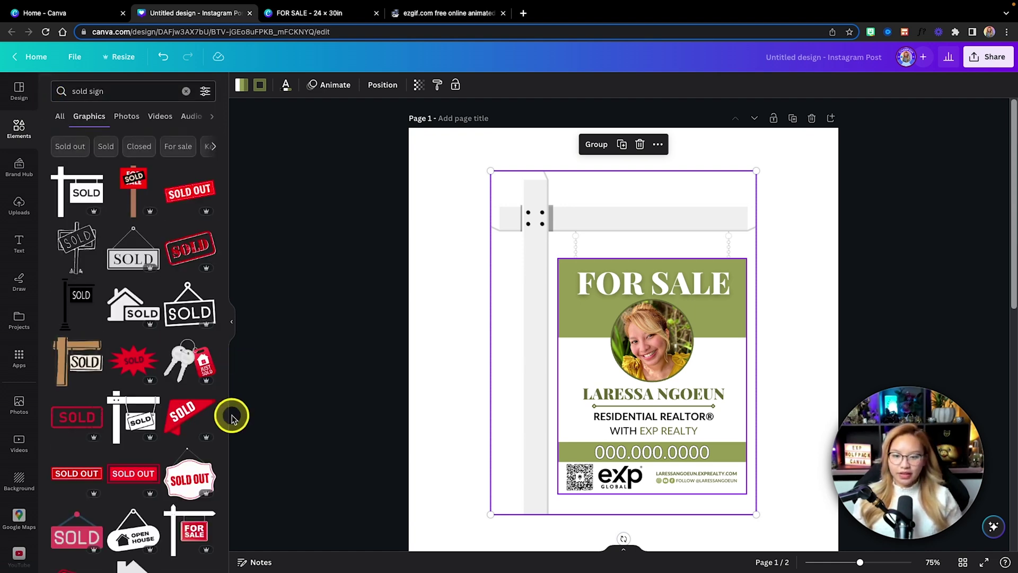
pyautogui.click(133, 365)
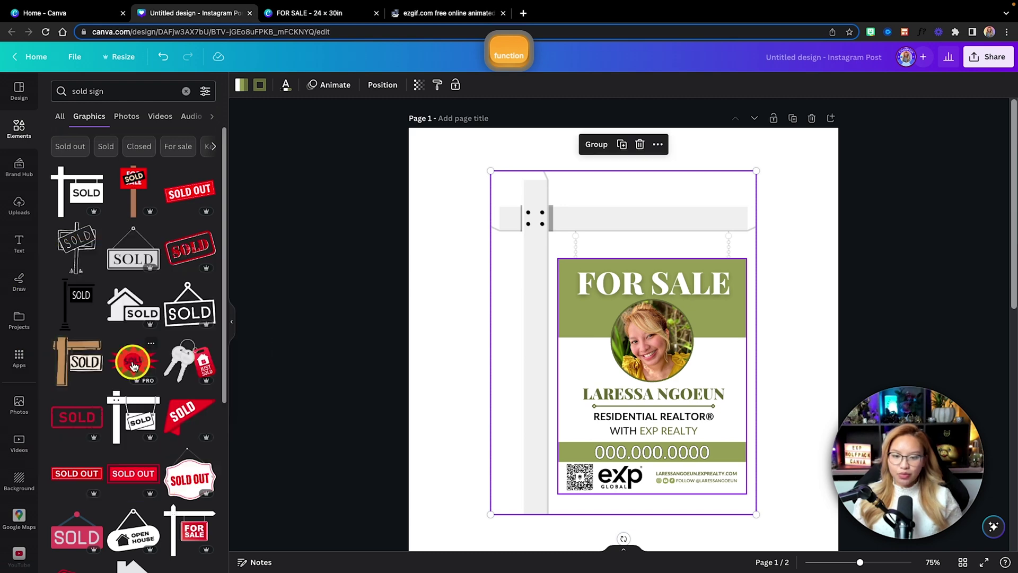
pyautogui.moveTo(670, 375); pyautogui.dragTo(666, 290)
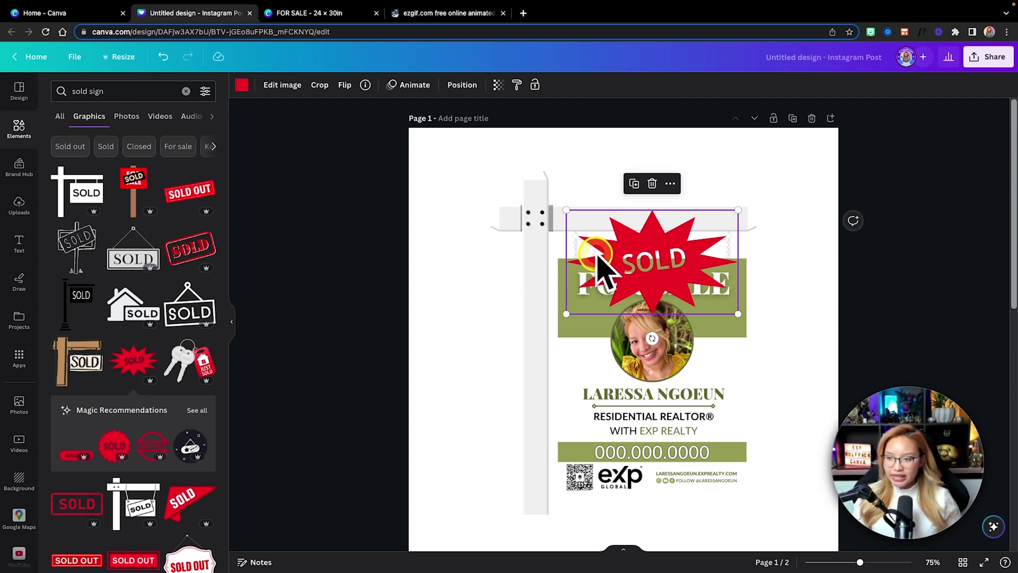
# Add a flattened white oval, then narrow and tilt it to match the SOLD text
pyautogui.click(784, 259)
pyautogui.press('c')
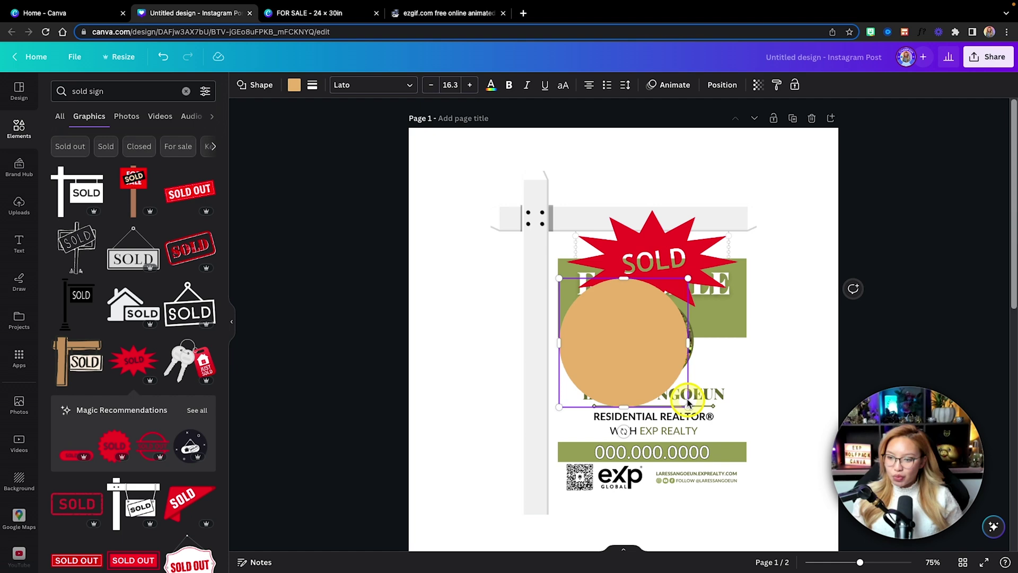
pyautogui.moveTo(624, 406); pyautogui.dragTo(621, 312)
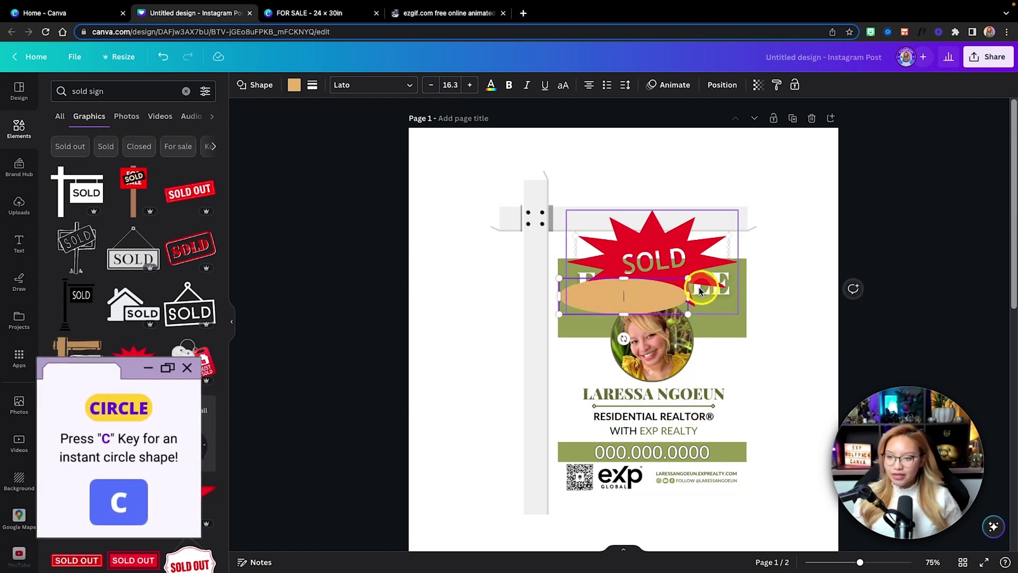
pyautogui.click(294, 87)
pyautogui.click(91, 178)
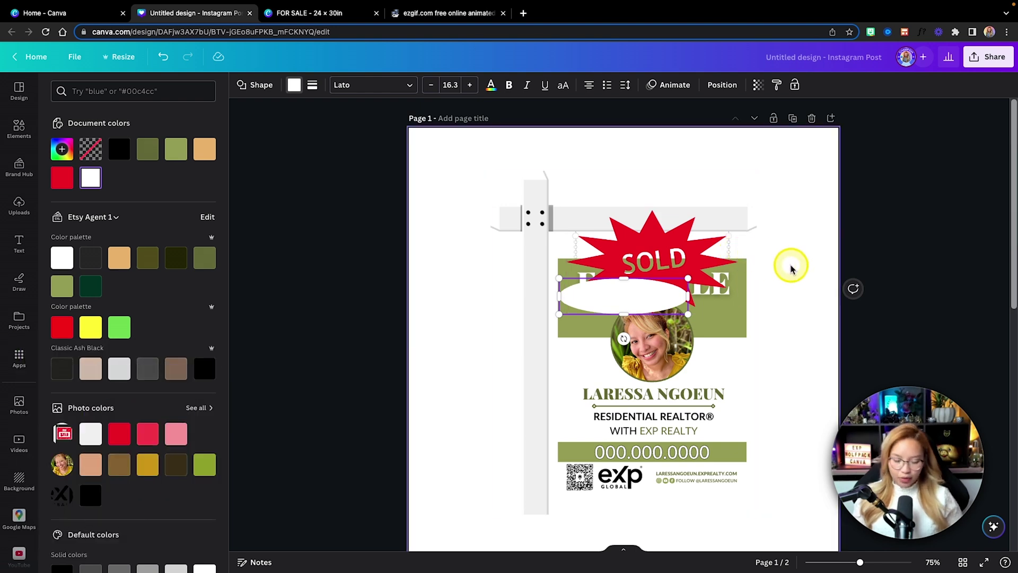
pyautogui.scroll(5, 790, 268)
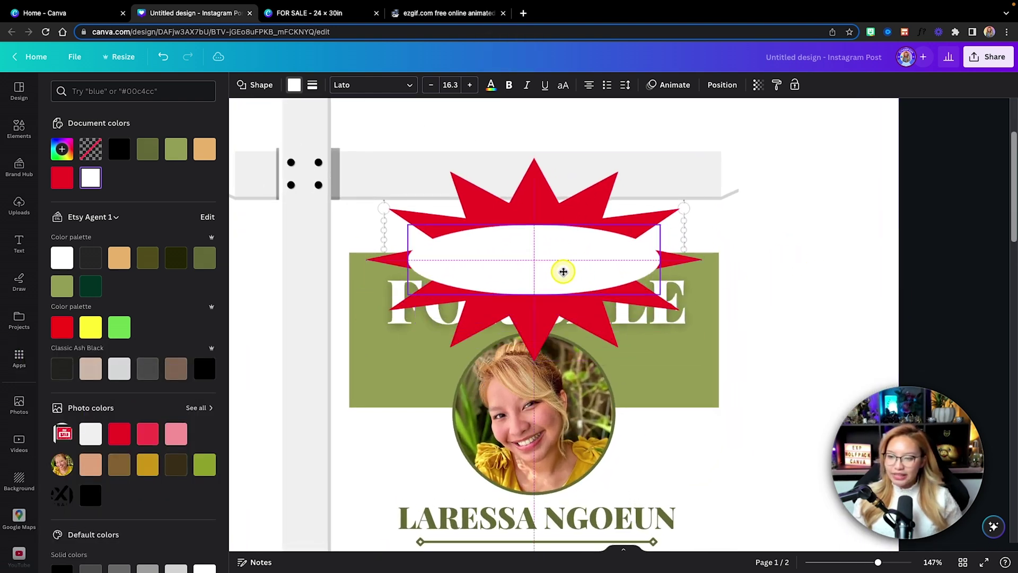
pyautogui.moveTo(407, 259); pyautogui.dragTo(446, 260)
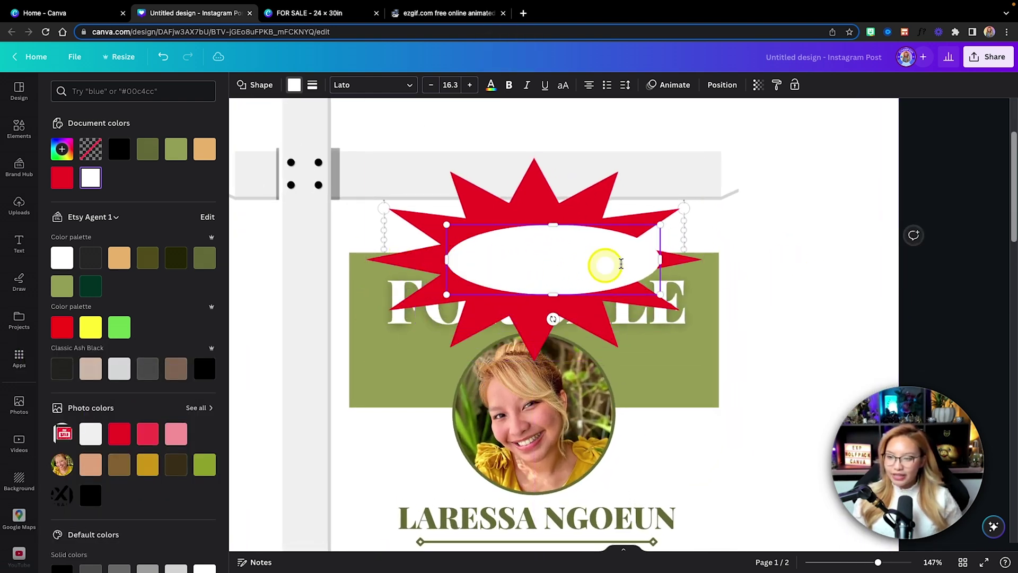
pyautogui.moveTo(660, 259); pyautogui.dragTo(631, 261)
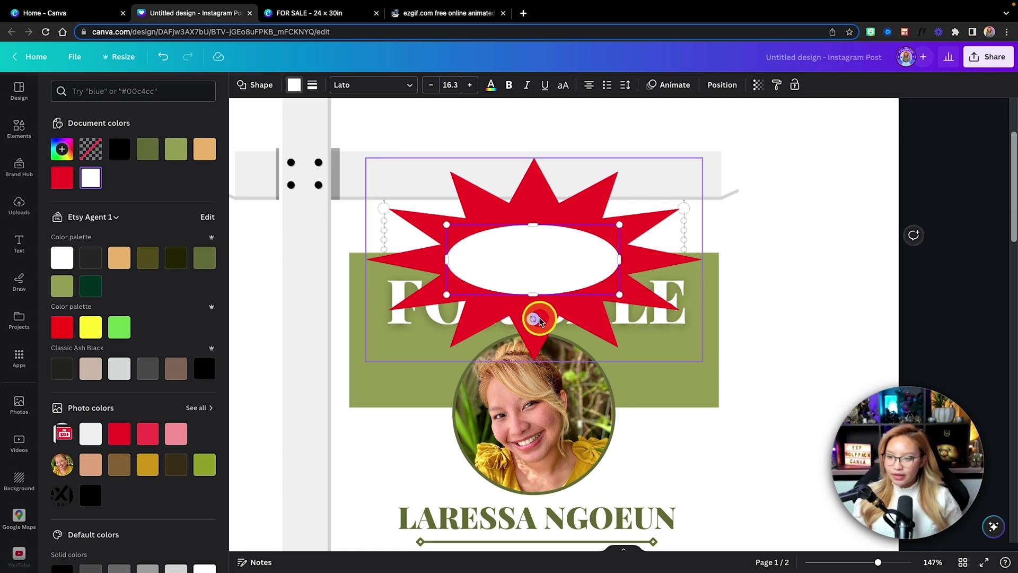
pyautogui.moveTo(538, 316); pyautogui.dragTo(544, 318)
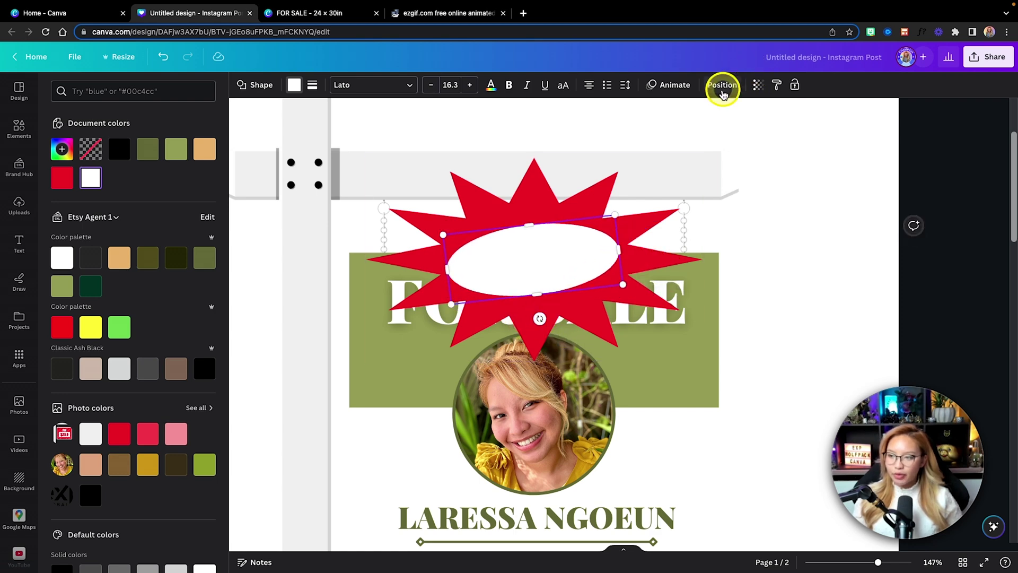
# Send the oval behind the SOLD lettering and group all sign parts together
pyautogui.click(722, 93)
pyautogui.click(166, 114)
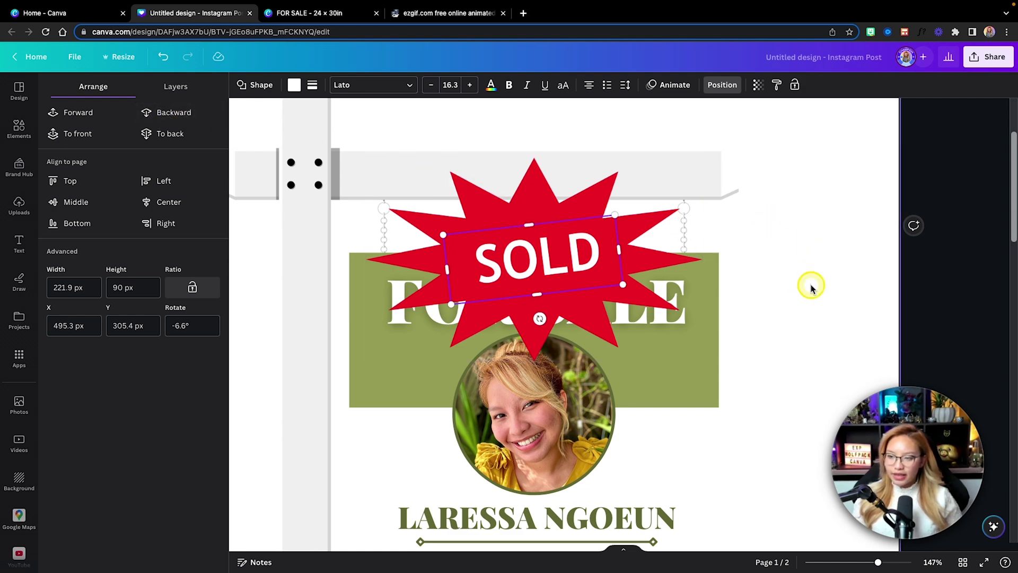
pyautogui.moveTo(811, 286); pyautogui.dragTo(266, 96)
pyautogui.scroll(-5, 455, 213)
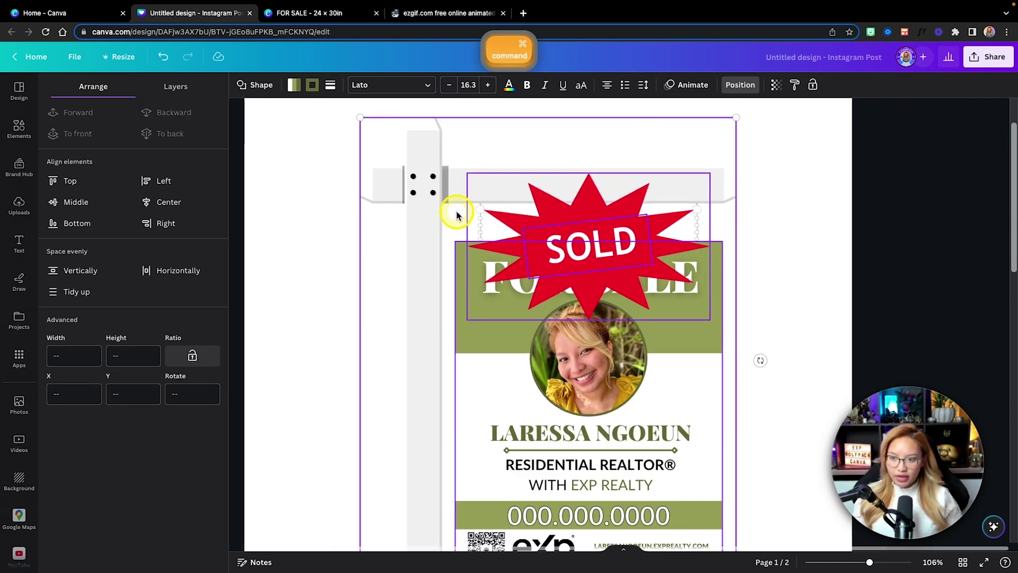
pyautogui.click(575, 152)
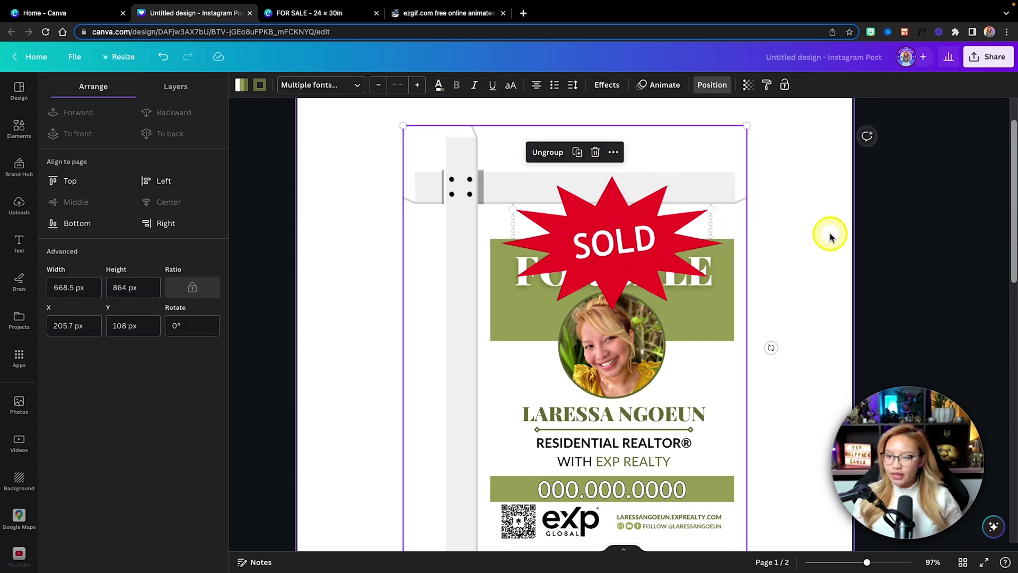
pyautogui.click(802, 253)
pyautogui.scroll(-3, 782, 257)
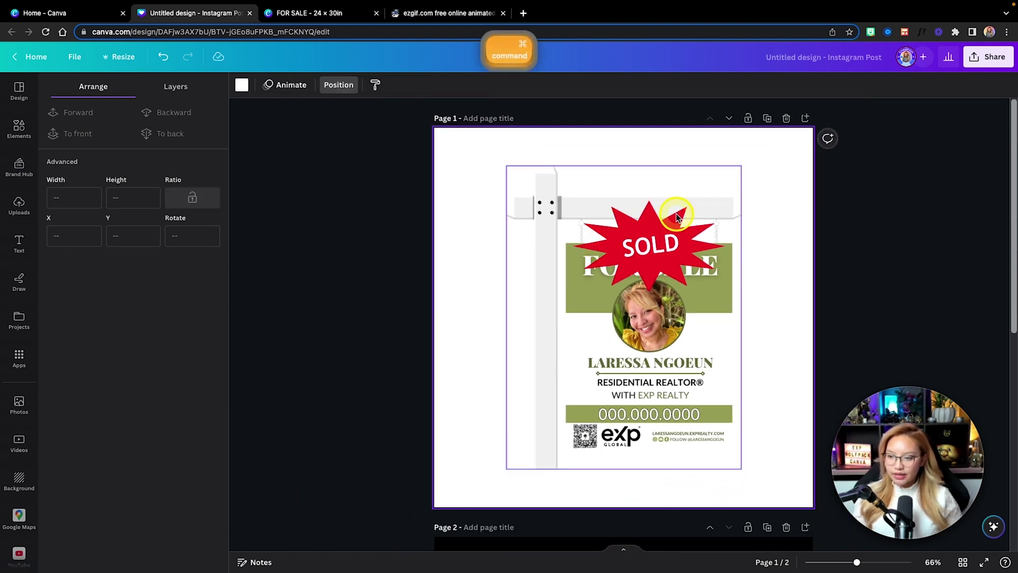
# Duplicate Page 1 and delete the SOLD starburst from the copy, leaving a plain FOR SALE page
pyautogui.click(767, 99)
pyautogui.click(646, 230)
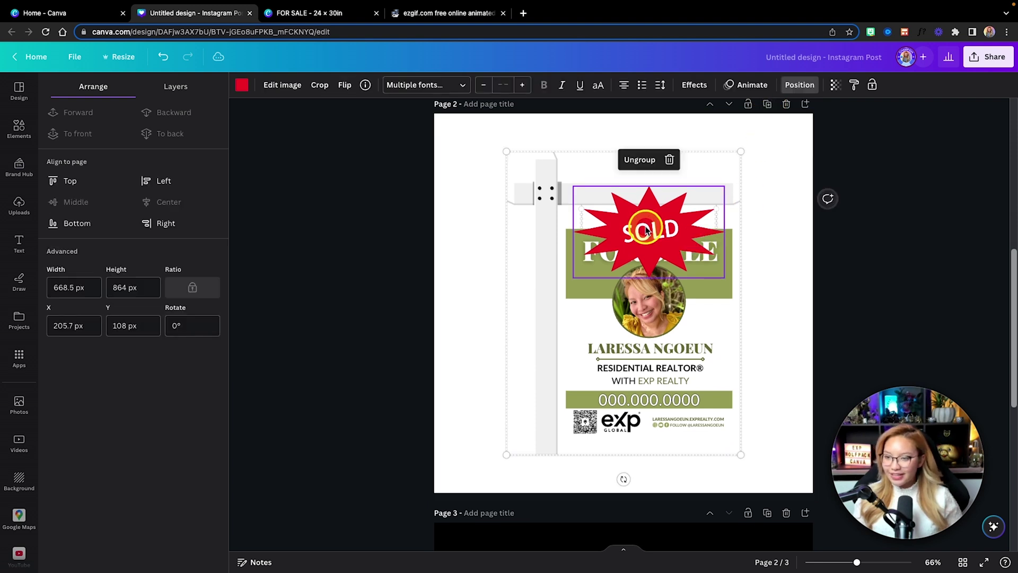
pyautogui.click(638, 160)
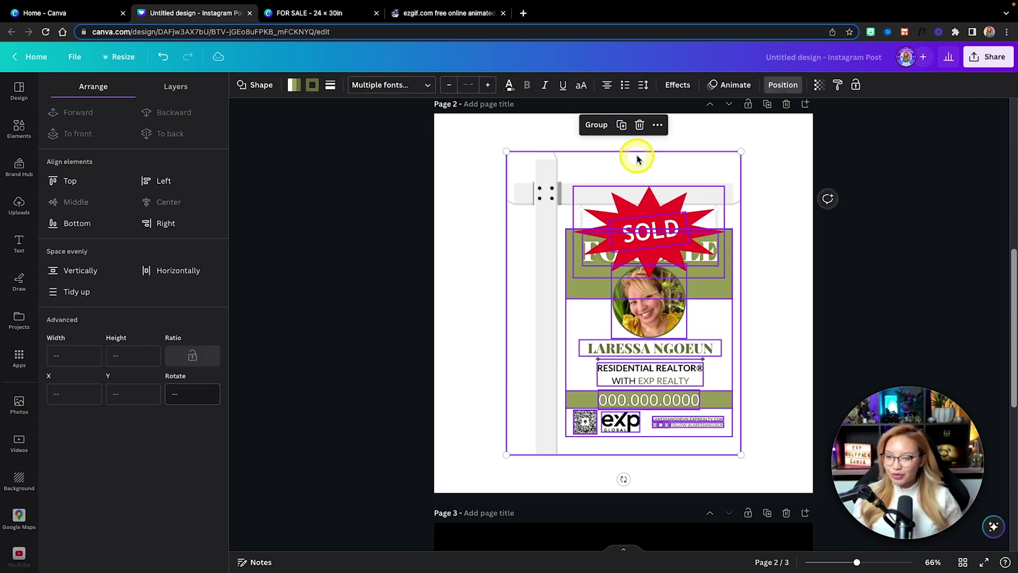
pyautogui.click(781, 199)
pyautogui.click(666, 228)
pyautogui.press('Delete')
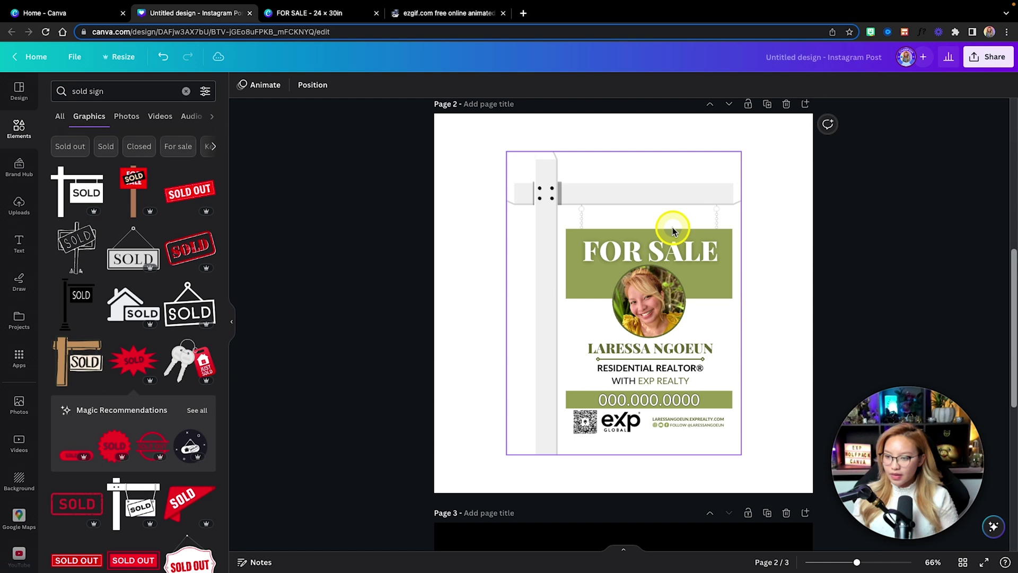
# Duplicate both the FOR SALE page and the SOLD page
pyautogui.scroll(3, 777, 232)
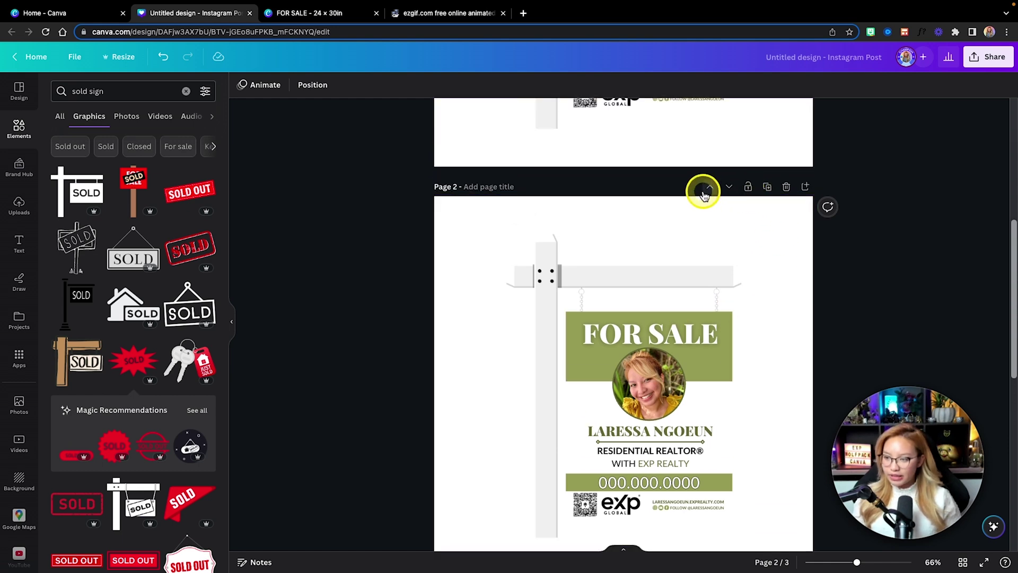
pyautogui.click(705, 190)
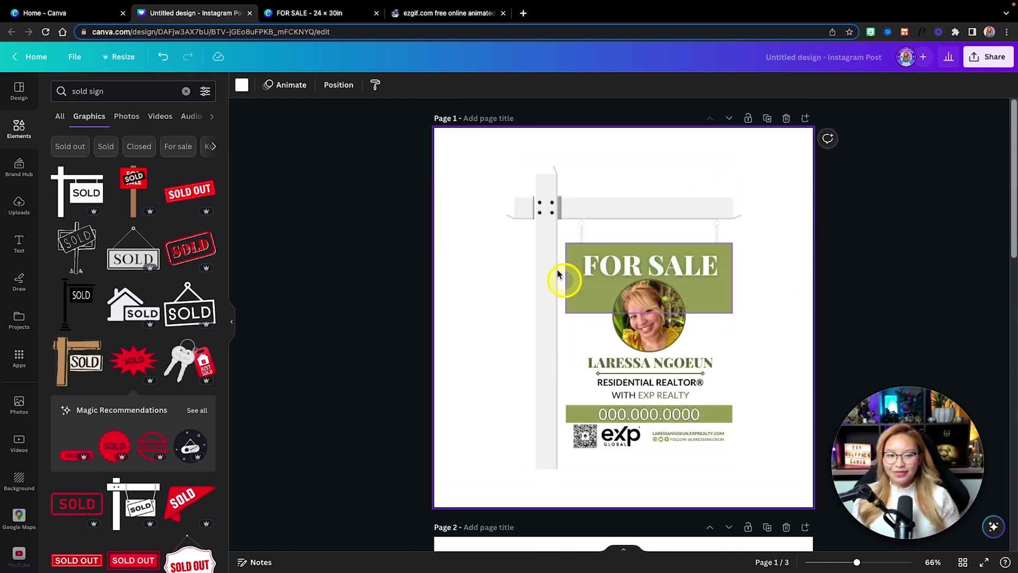
pyautogui.scroll(-6, 617, 295)
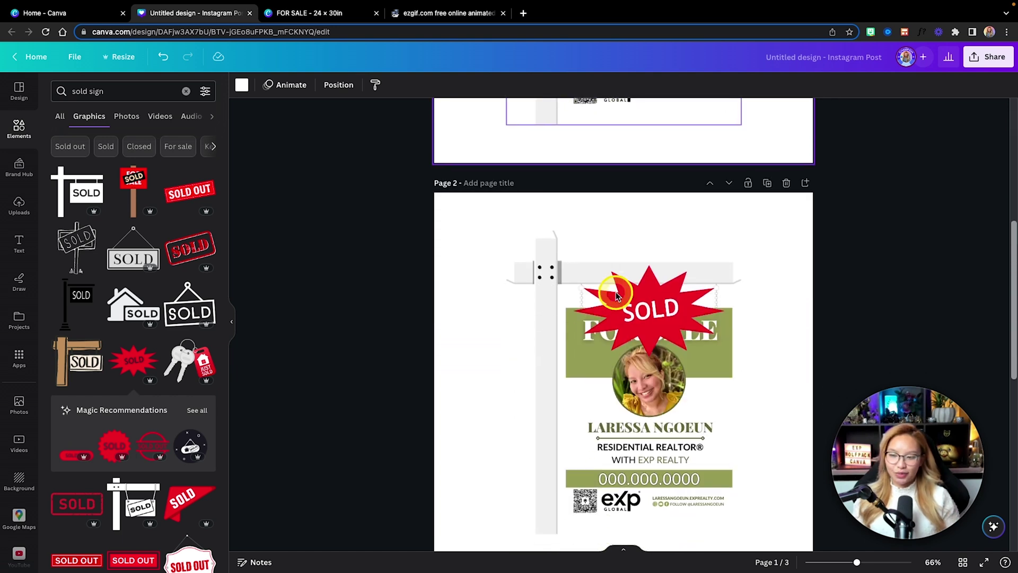
pyautogui.scroll(5, 617, 296)
pyautogui.scroll(2, 616, 295)
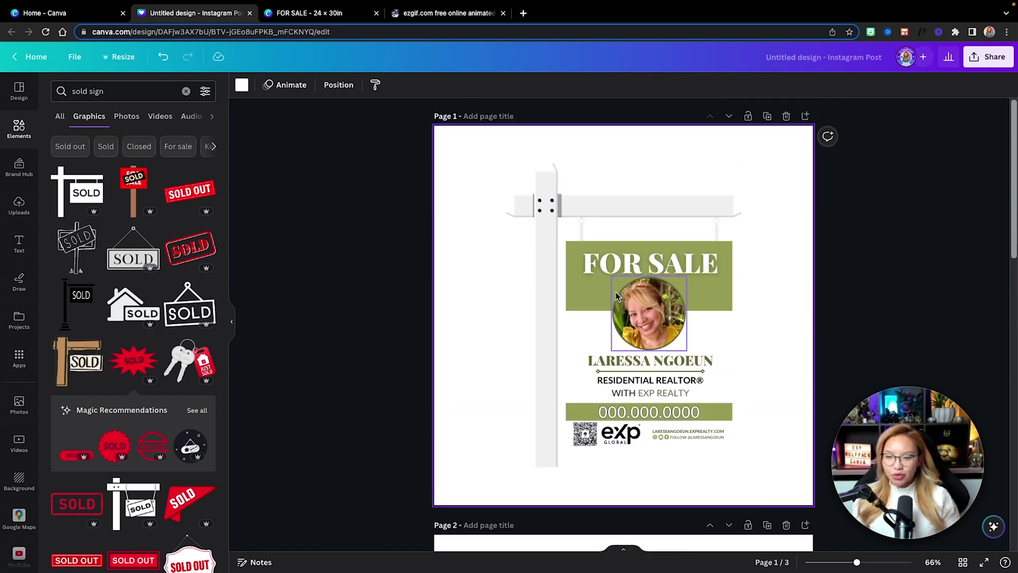
pyautogui.scroll(-10, 616, 296)
pyautogui.scroll(6, 617, 296)
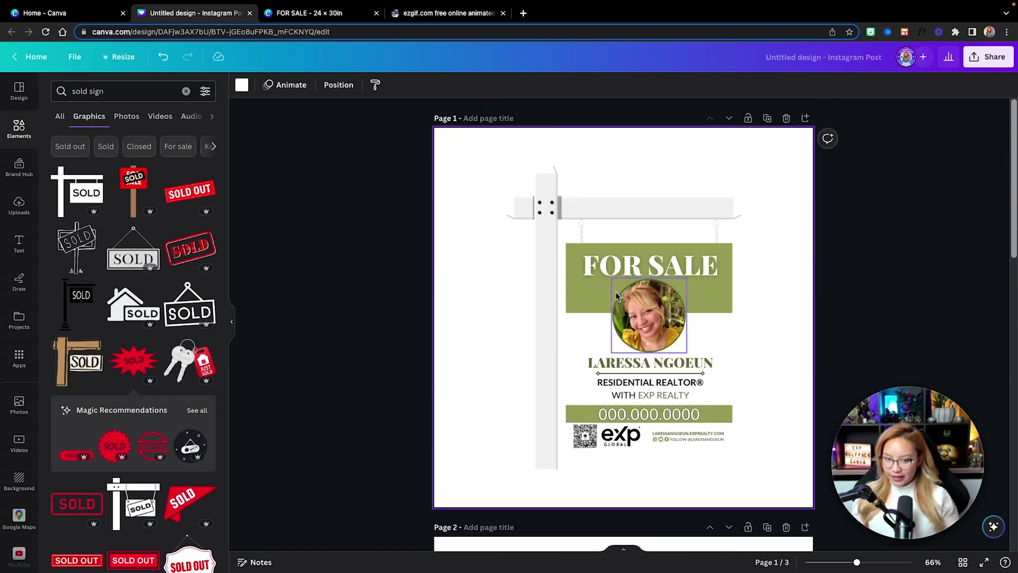
pyautogui.scroll(-1, 672, 317)
pyautogui.scroll(-5, 672, 317)
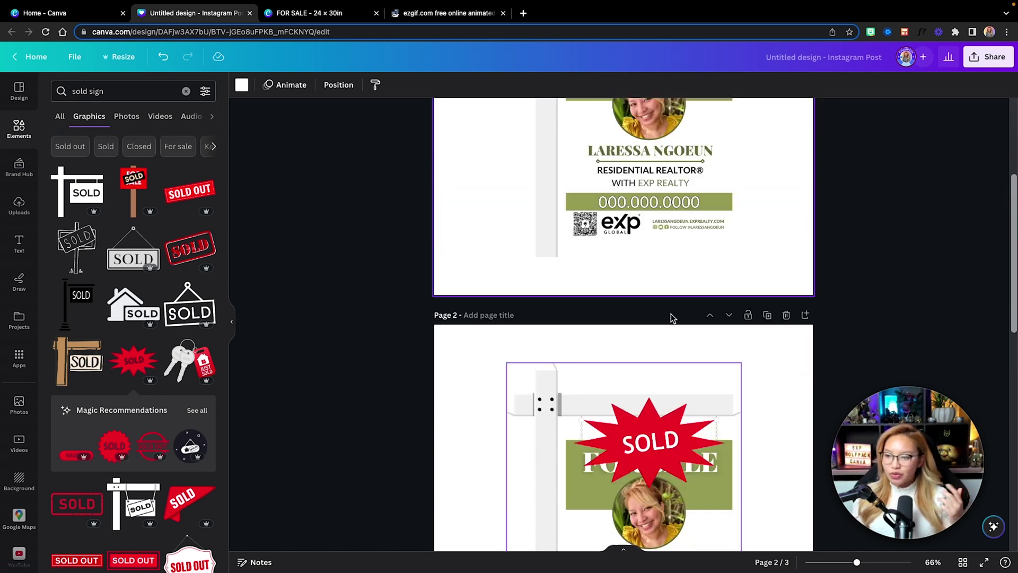
pyautogui.scroll(6, 671, 317)
pyautogui.click(767, 119)
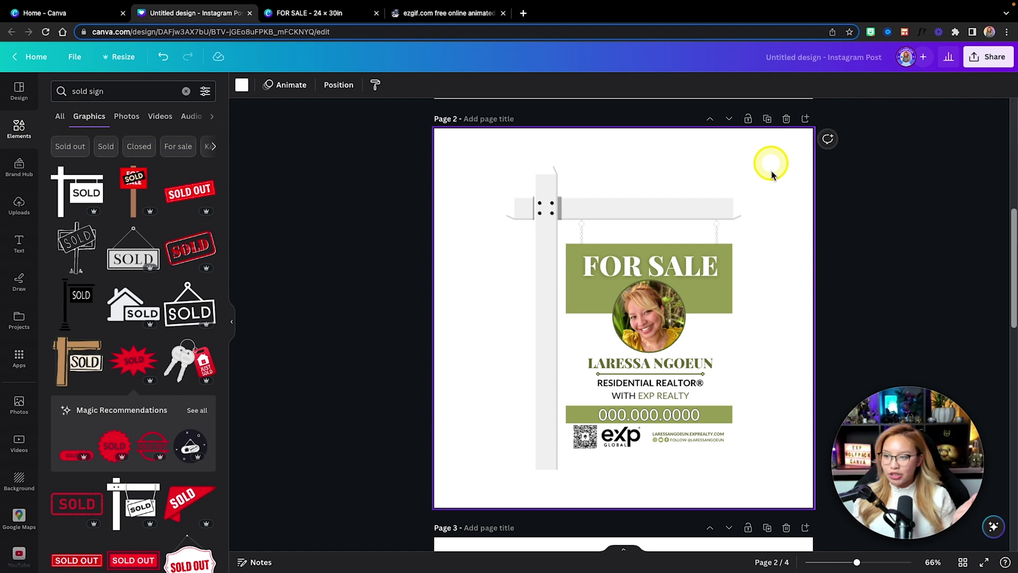
pyautogui.click(767, 464)
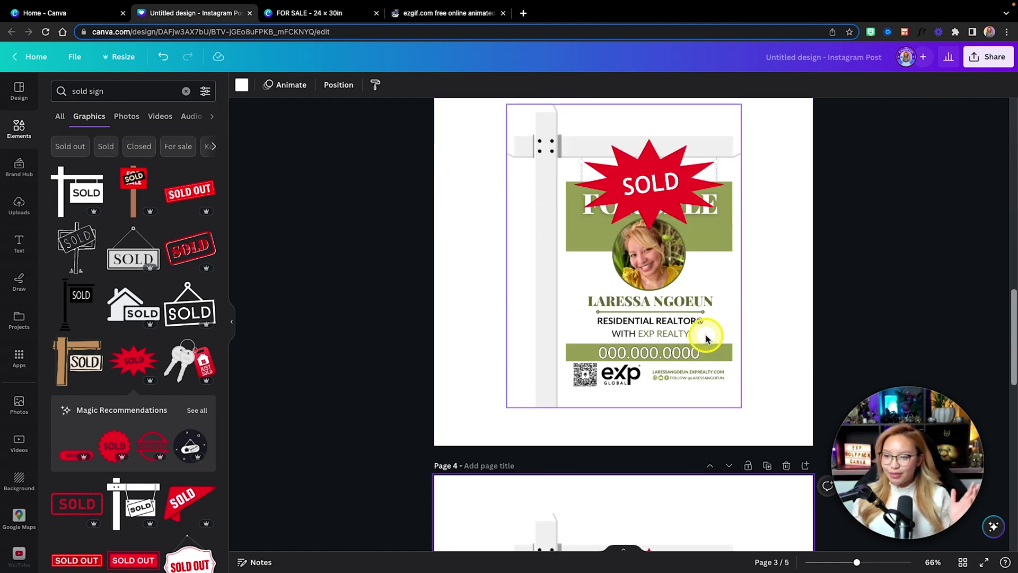
# Move the second FOR SALE page after the SOLD page and group page 3's sign parts
pyautogui.click(963, 563)
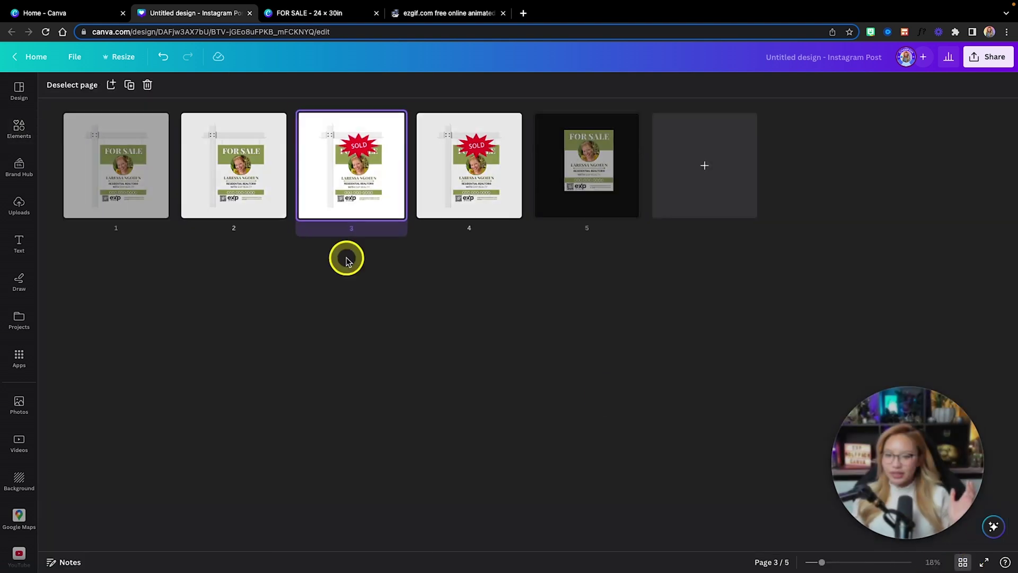
pyautogui.moveTo(234, 164)
pyautogui.mouseDown()
pyautogui.moveTo(515, 167)
pyautogui.moveTo(301, 166)
pyautogui.moveTo(366, 167)
pyautogui.mouseUp()
pyautogui.doubleClick(373, 182)
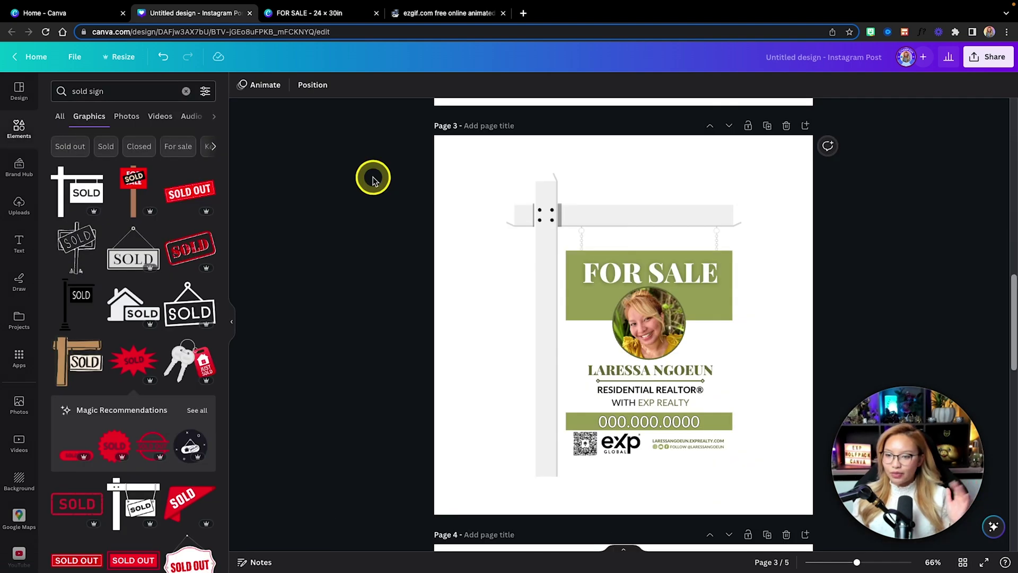
pyautogui.click(623, 268)
pyautogui.moveTo(440, 151); pyautogui.dragTo(777, 365)
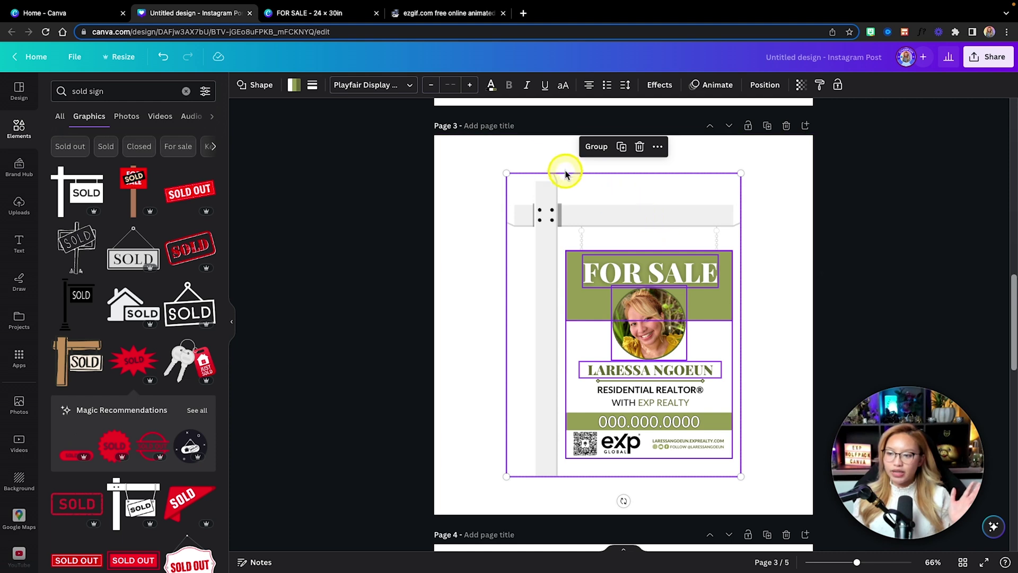
pyautogui.click(593, 147)
# Undo a trial tilt and restore the sign's missing phone banner, QR code and logo
pyautogui.click(682, 86)
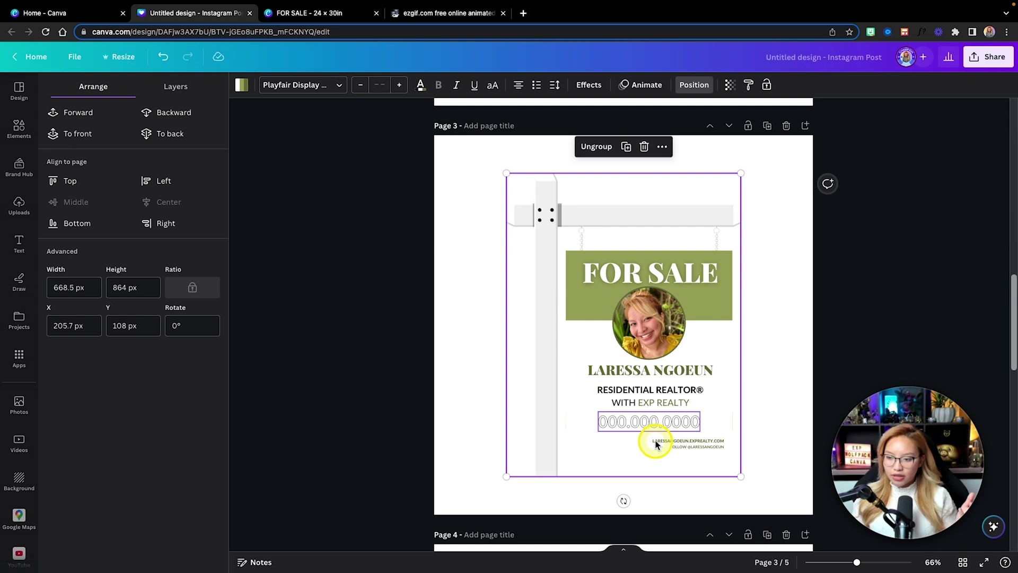
pyautogui.moveTo(623, 501); pyautogui.dragTo(648, 488)
pyautogui.press('super+z')
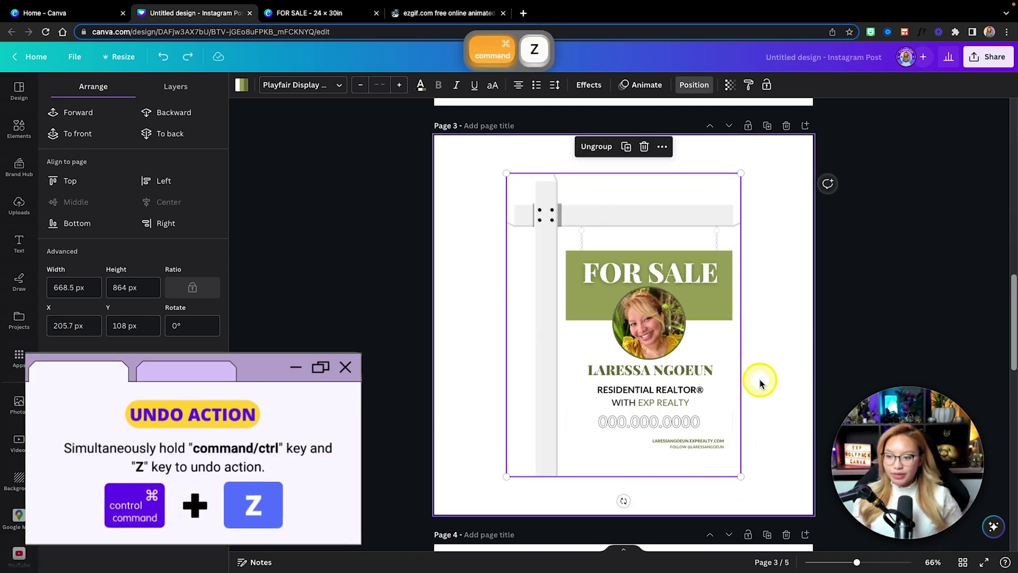
pyautogui.click(760, 381)
pyautogui.scroll(6, 725, 459)
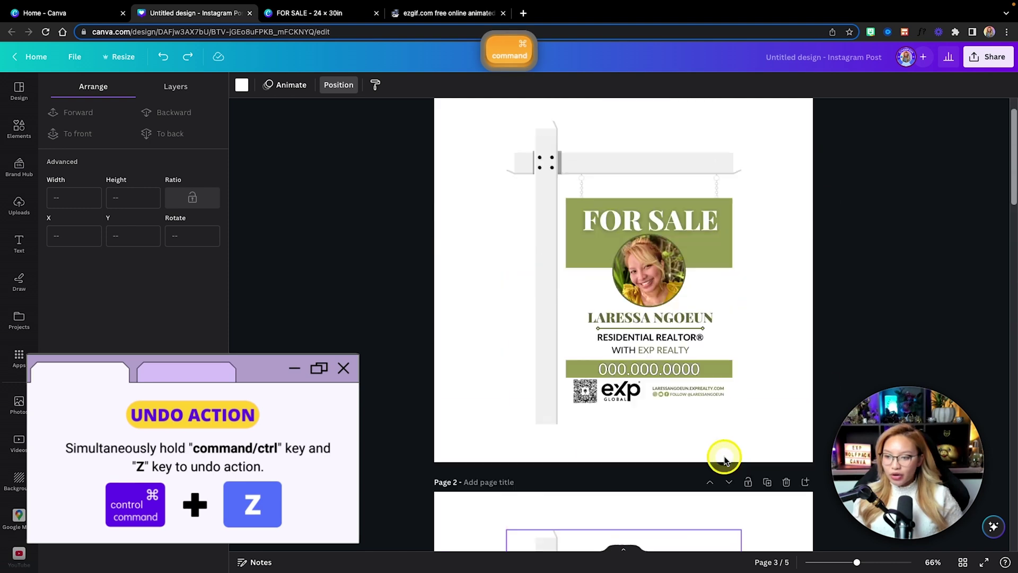
pyautogui.scroll(-8, 725, 459)
pyautogui.scroll(1, 718, 445)
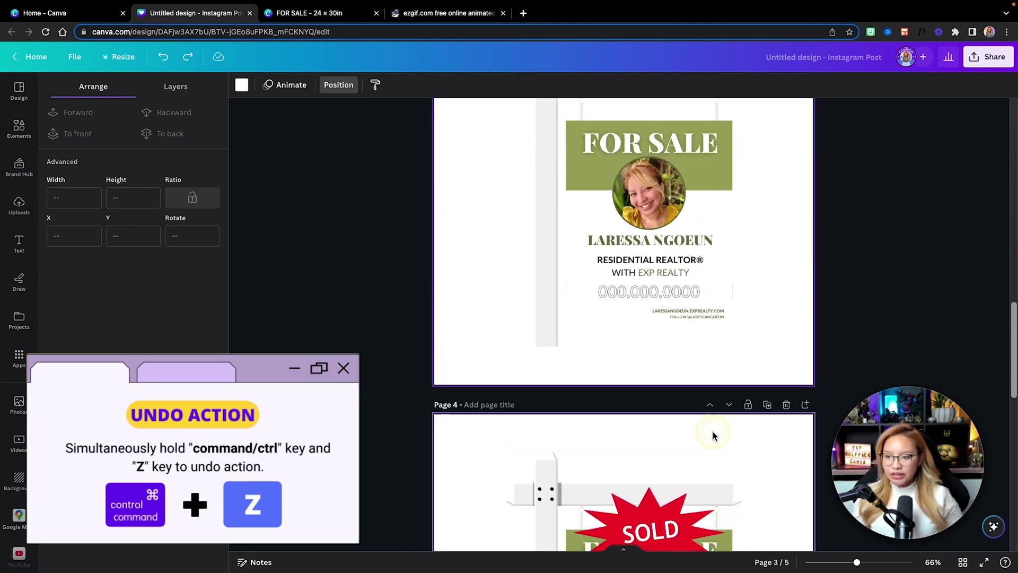
pyautogui.press('super+z')
pyautogui.moveTo(782, 351); pyautogui.dragTo(491, 106)
pyautogui.scroll(2, 612, 265)
pyautogui.scroll(1, 612, 265)
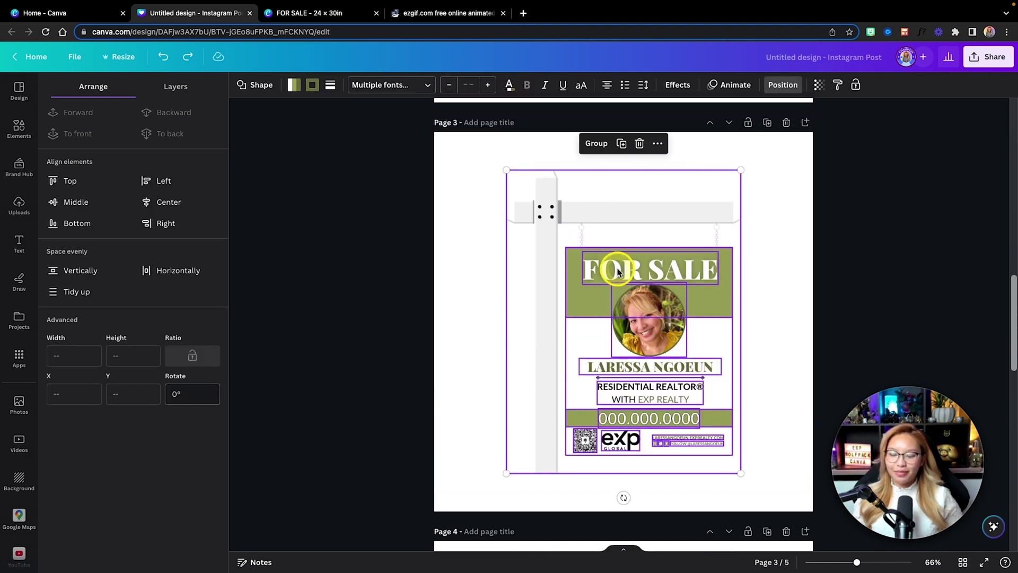
# Regroup page 3's complete FOR SALE sign and tilt it to 7°
pyautogui.click(764, 483)
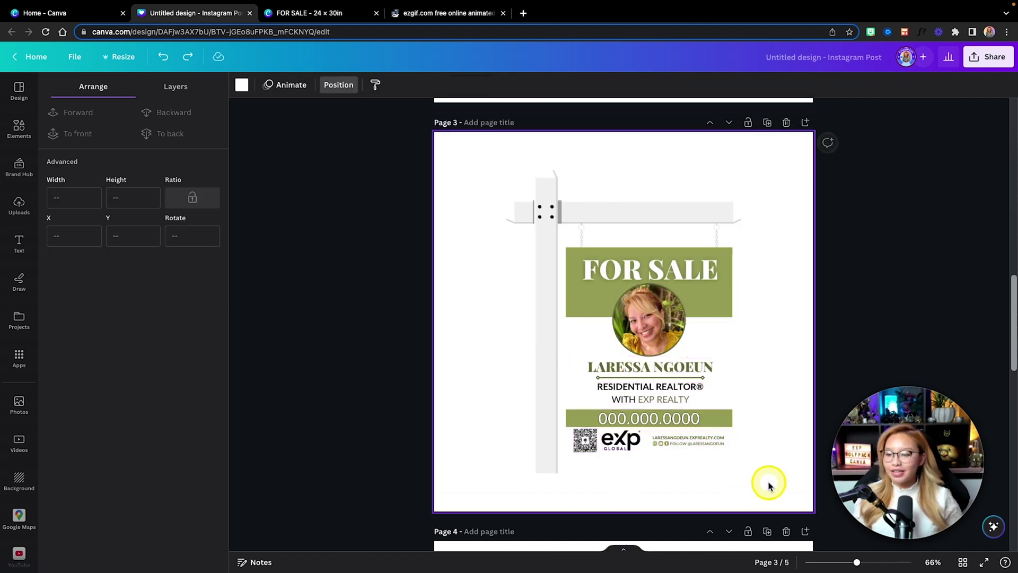
pyautogui.moveTo(777, 492); pyautogui.dragTo(501, 194)
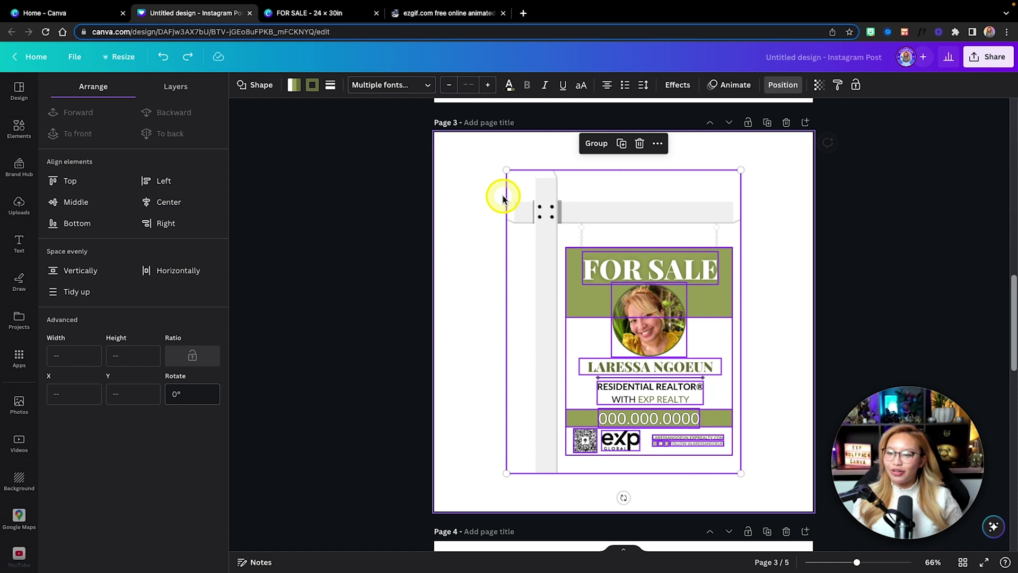
pyautogui.click(586, 144)
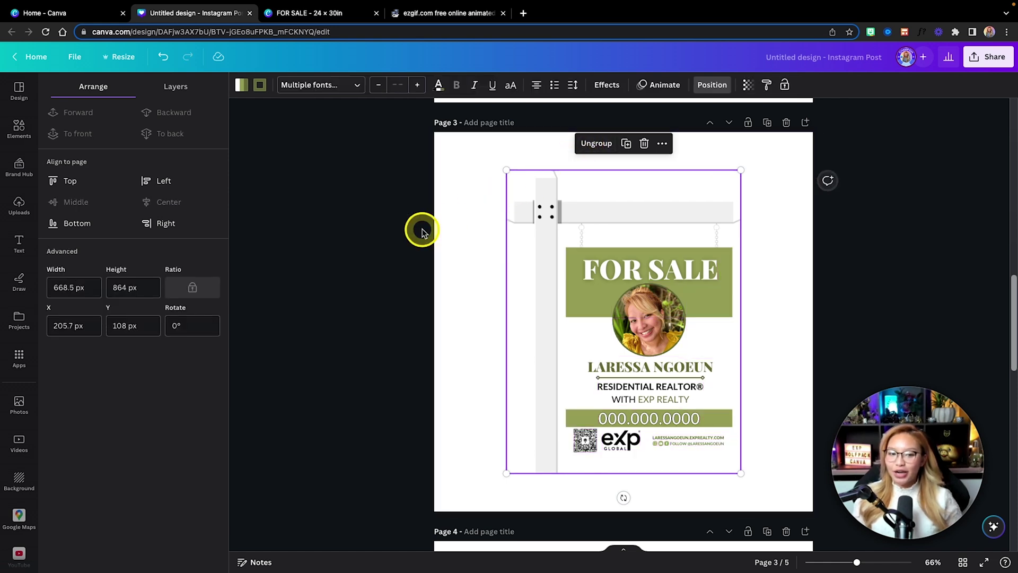
pyautogui.moveTo(636, 347); pyautogui.dragTo(655, 348)
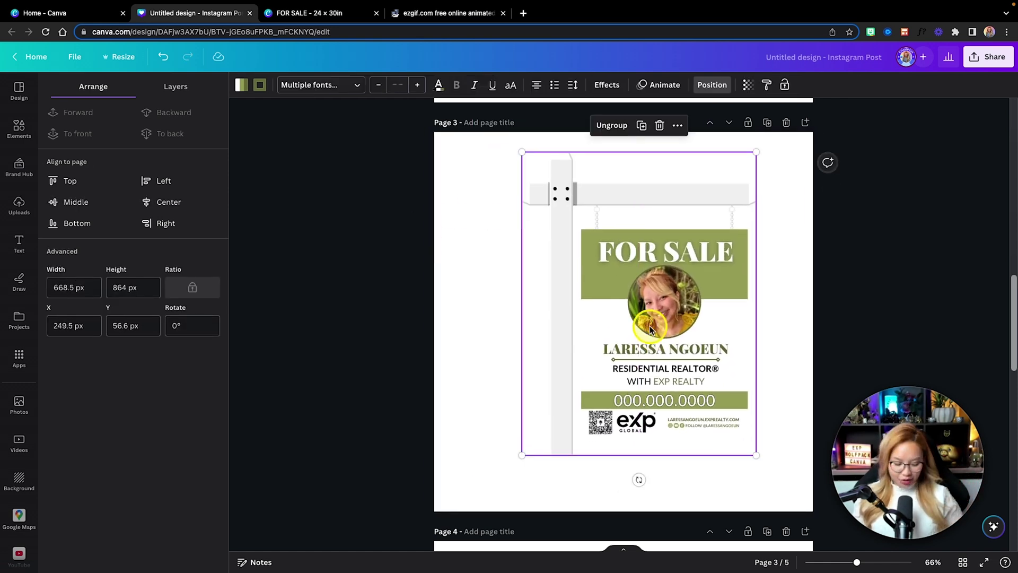
pyautogui.press('super+z')
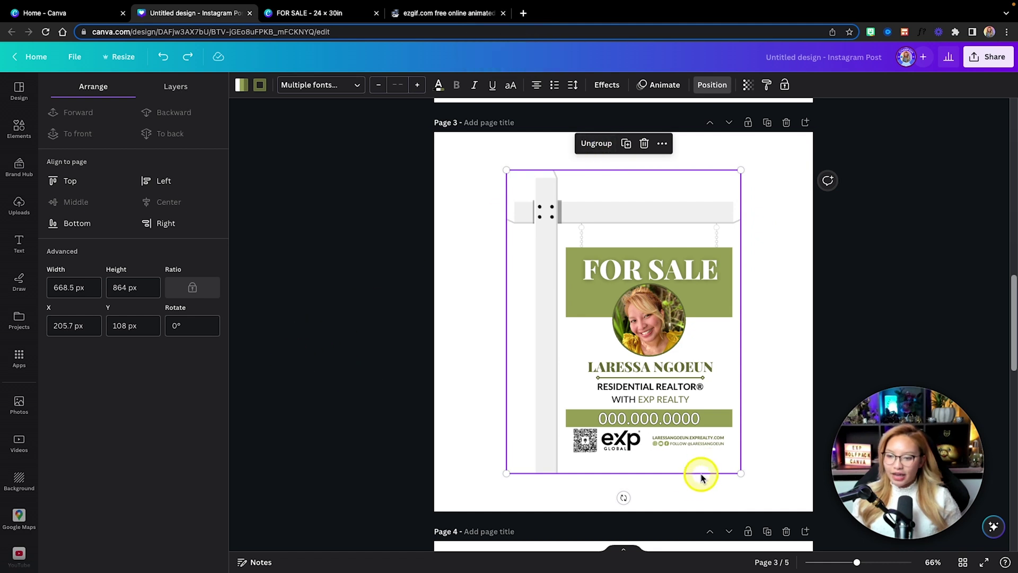
pyautogui.moveTo(623, 497); pyautogui.dragTo(602, 496)
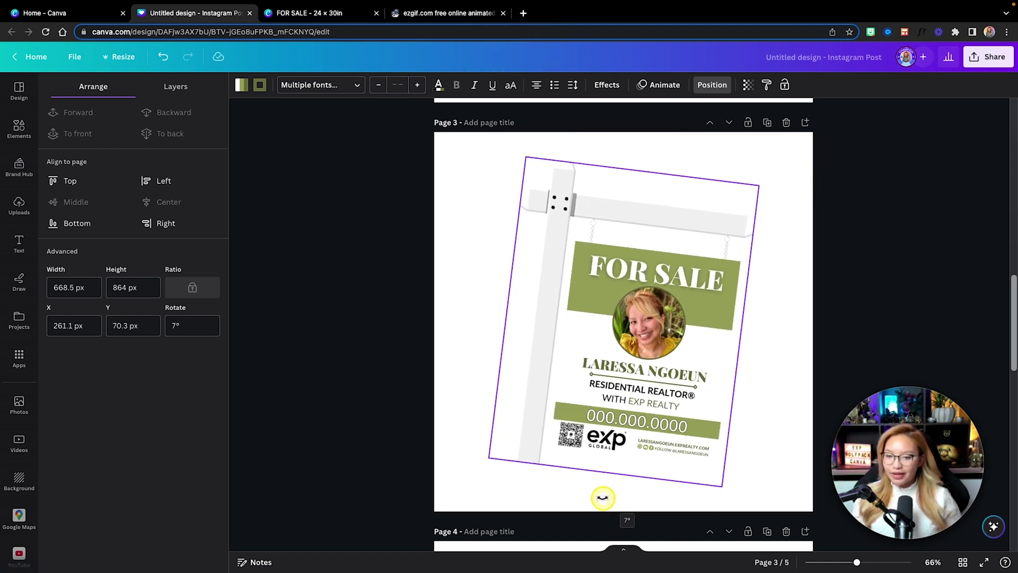
pyautogui.scroll(-6, 773, 414)
# Undo two recent edits and tilt page 4's SOLD sign group to about 7°
pyautogui.scroll(-2, 769, 415)
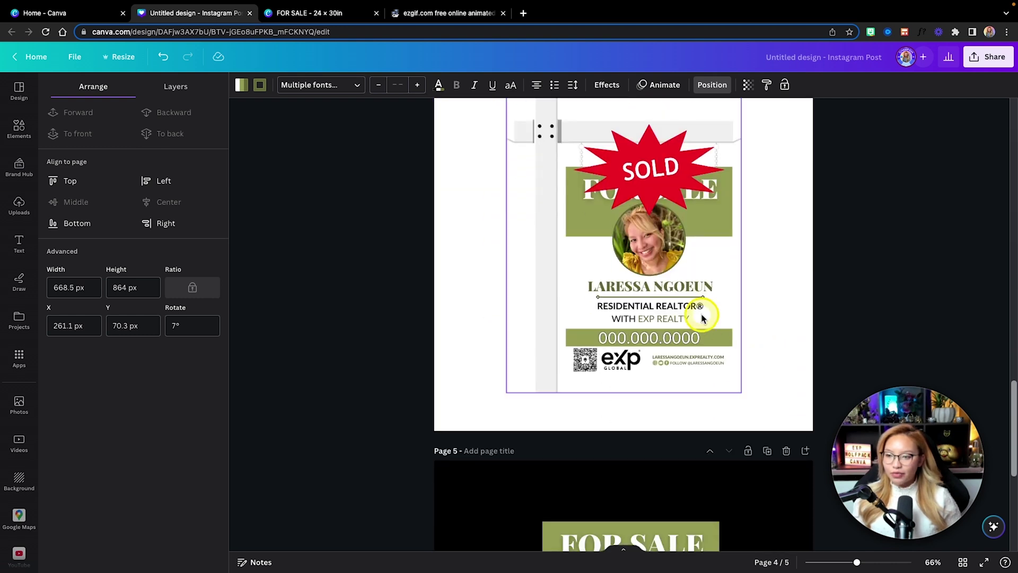
pyautogui.click(701, 313)
pyautogui.click(763, 392)
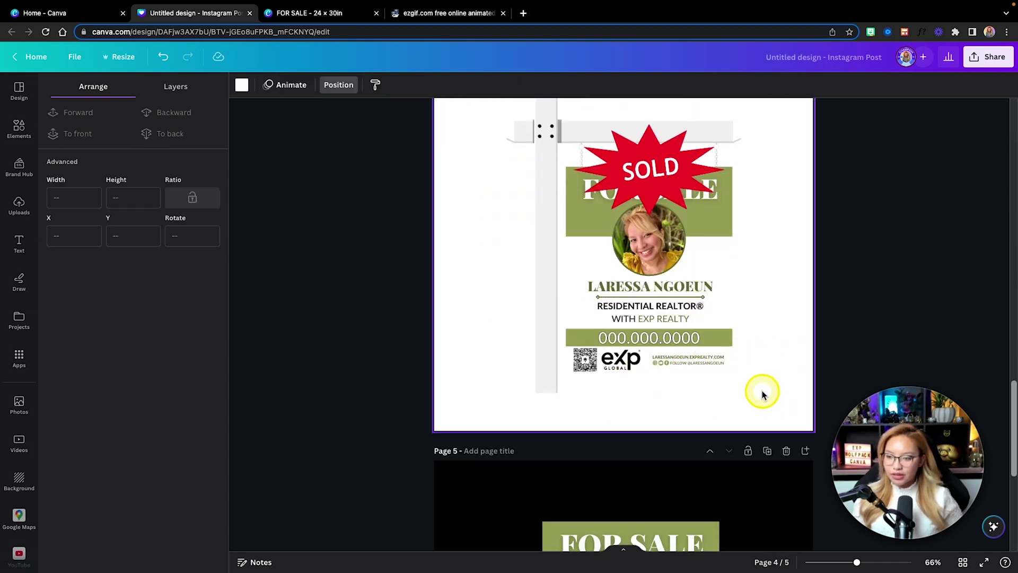
pyautogui.click(693, 364)
pyautogui.press('super+z')
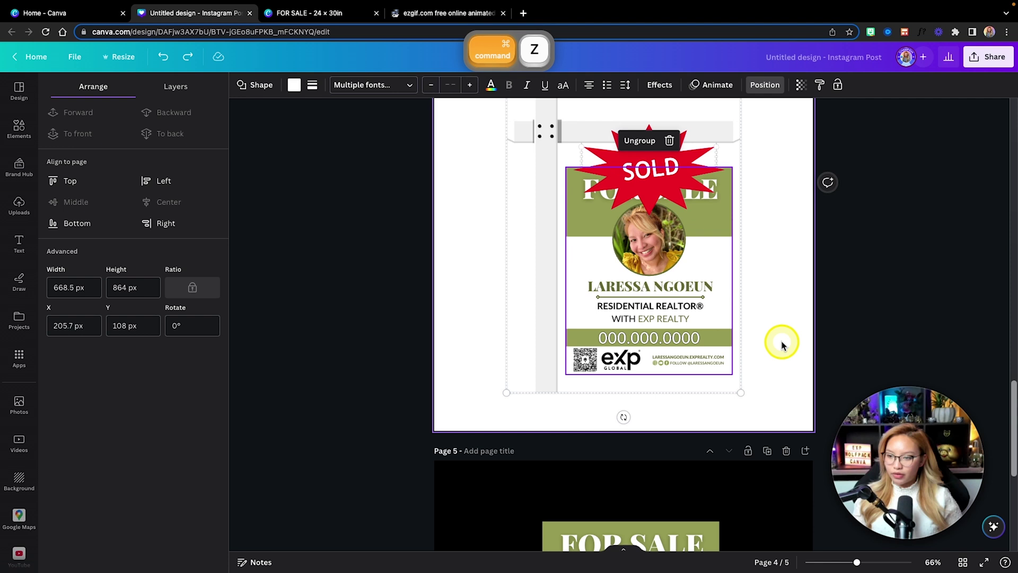
pyautogui.press('super+z')
pyautogui.moveTo(624, 416); pyautogui.dragTo(645, 412)
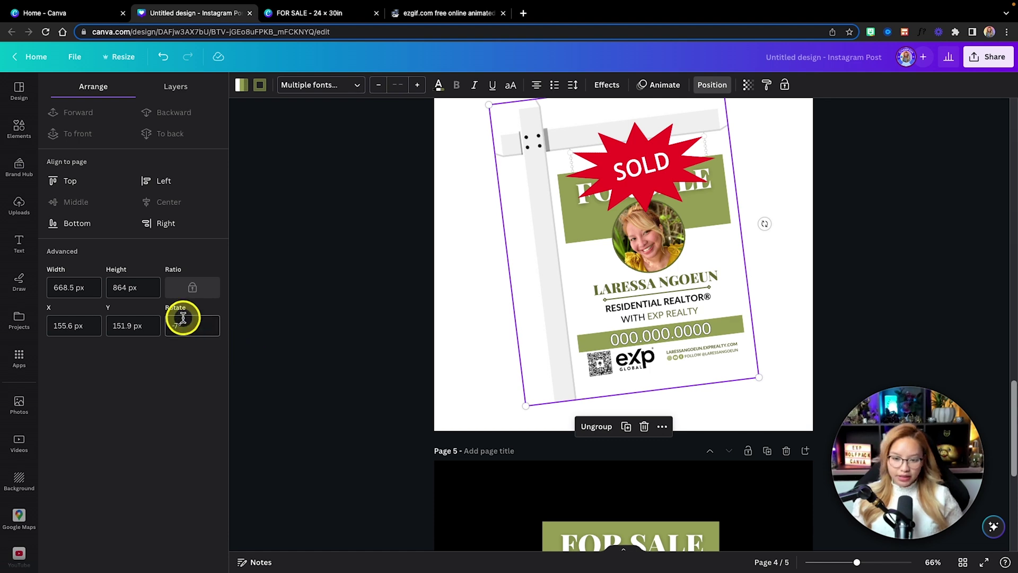
# Select page 3's tilted FOR SALE sign and compare it with page 4's SOLD version
pyautogui.scroll(1, 390, 305)
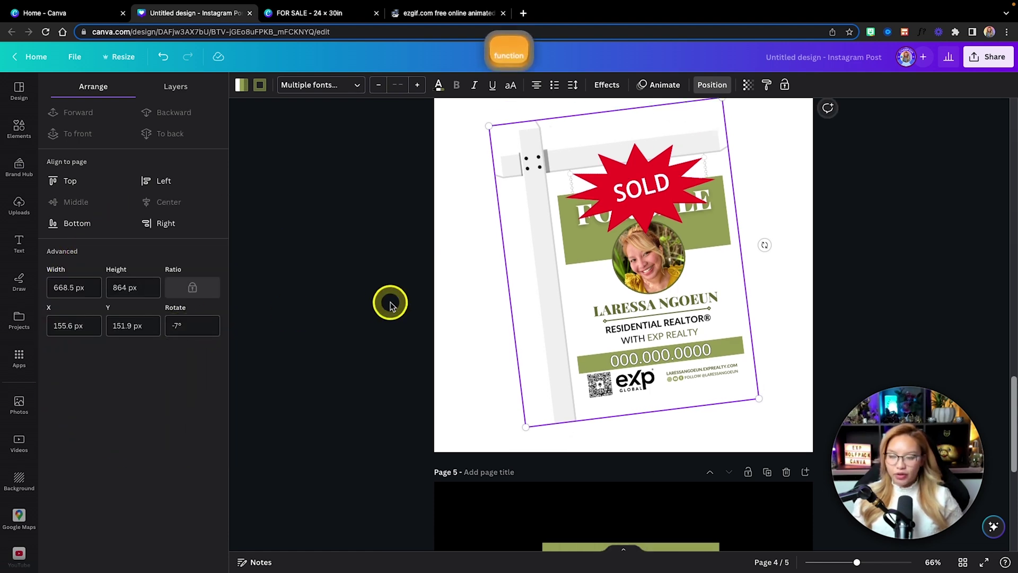
pyautogui.scroll(2, 863, 245)
pyautogui.click(780, 234)
pyautogui.scroll(6, 780, 233)
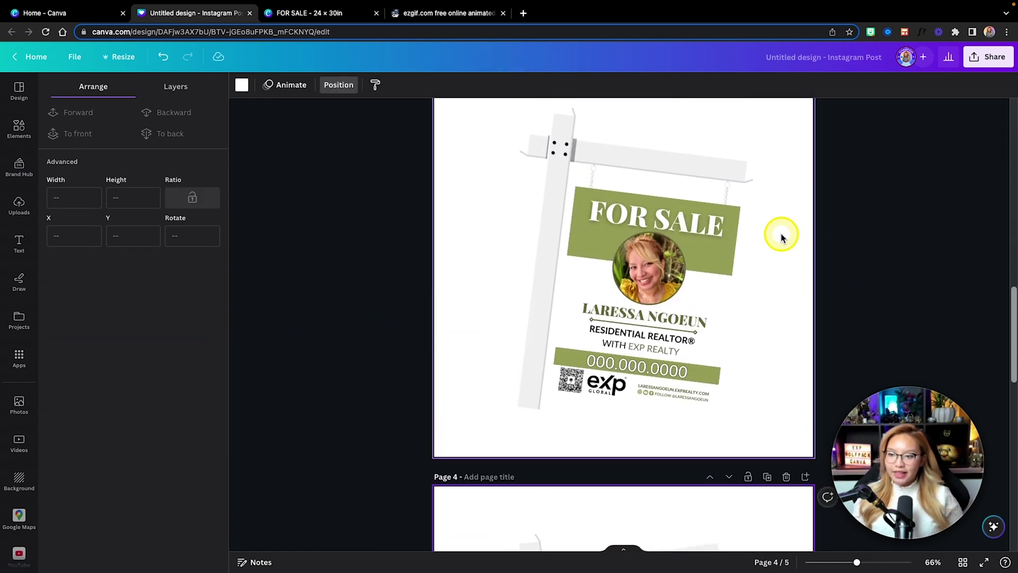
pyautogui.scroll(1, 781, 237)
pyautogui.click(581, 252)
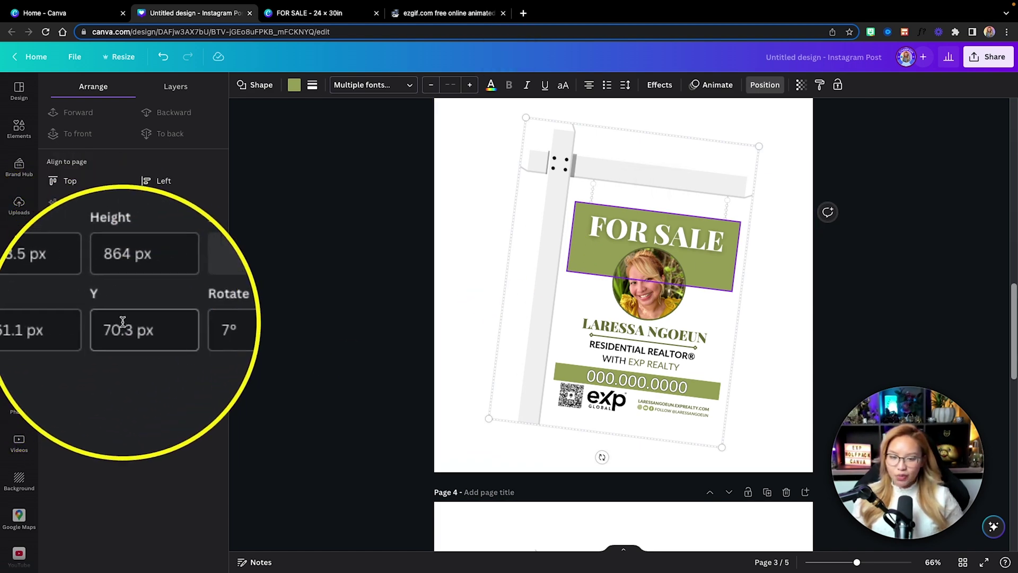
pyautogui.press('pagedown')
pyautogui.scroll(5, 529, 310)
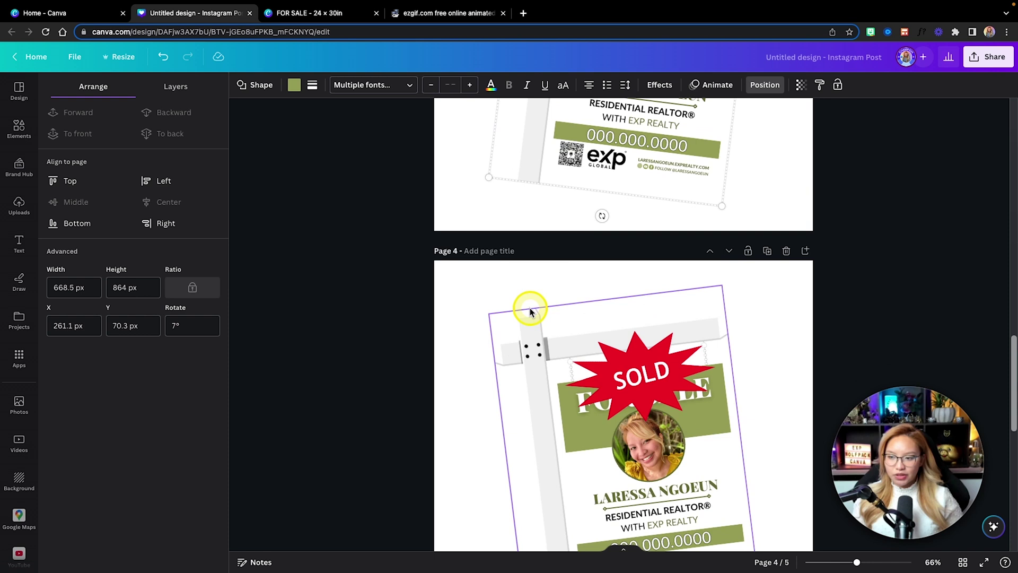
pyautogui.scroll(1, 529, 311)
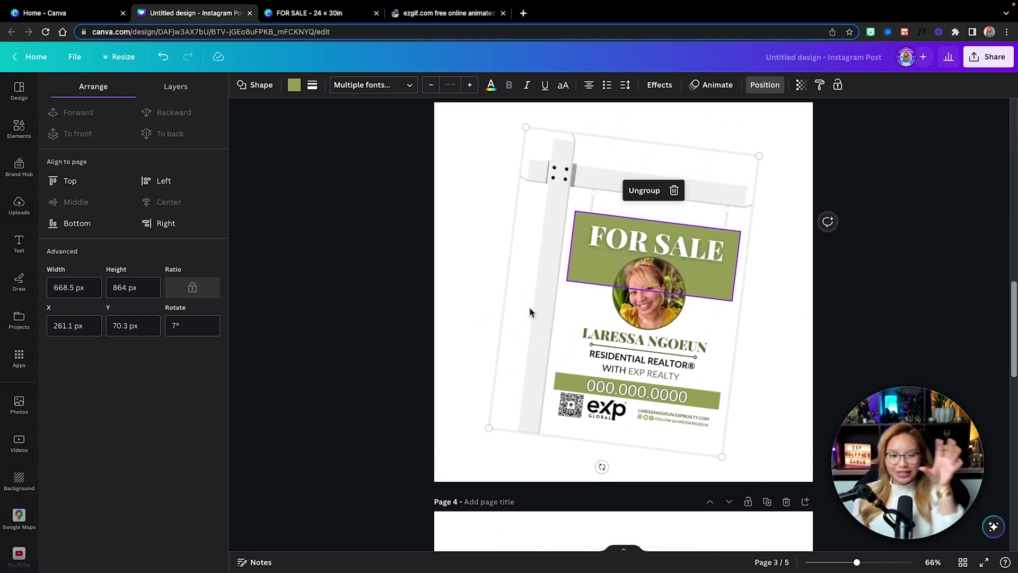
pyautogui.scroll(-5, 529, 311)
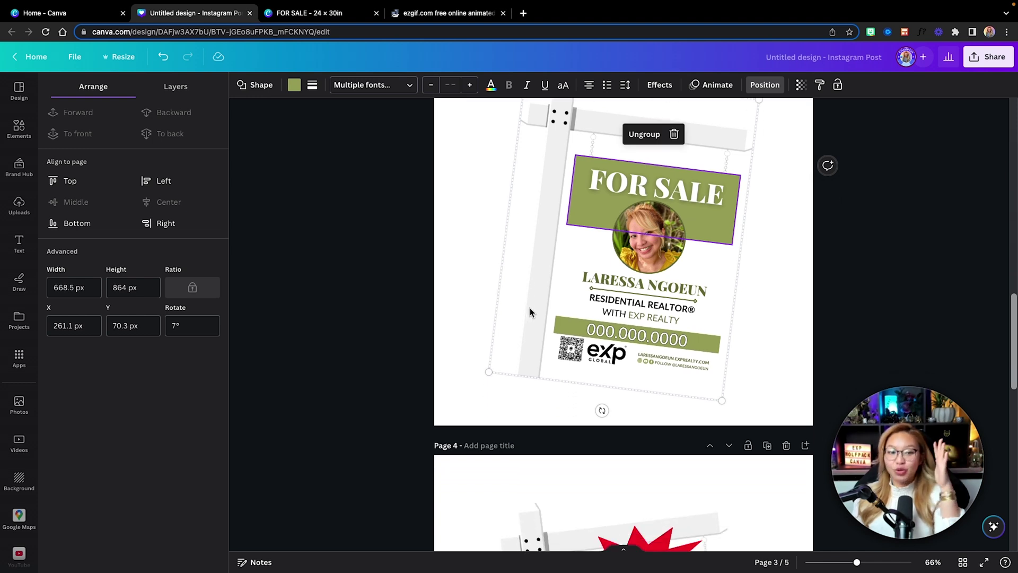
pyautogui.scroll(-3, 690, 365)
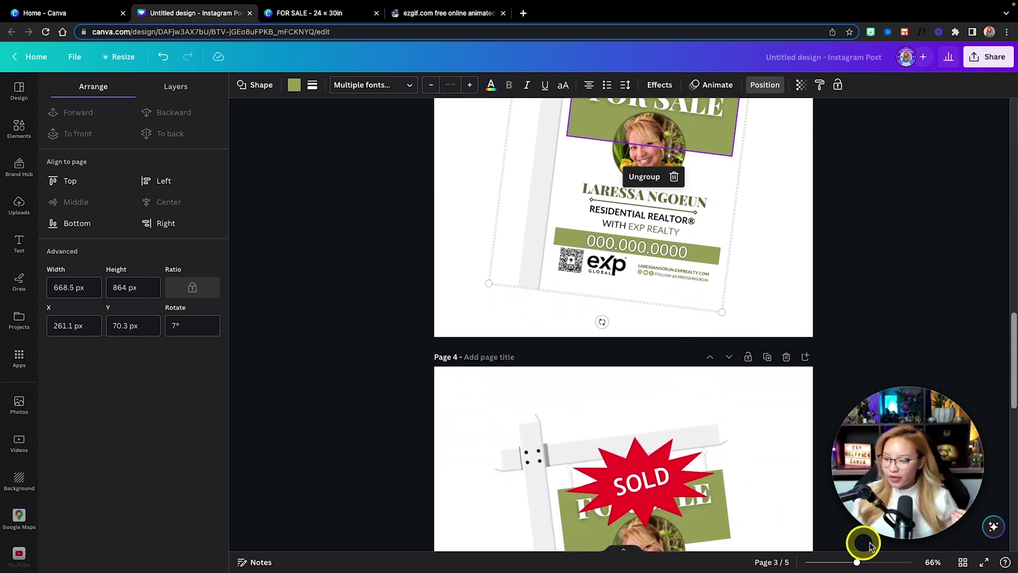
pyautogui.scroll(-1, 734, 463)
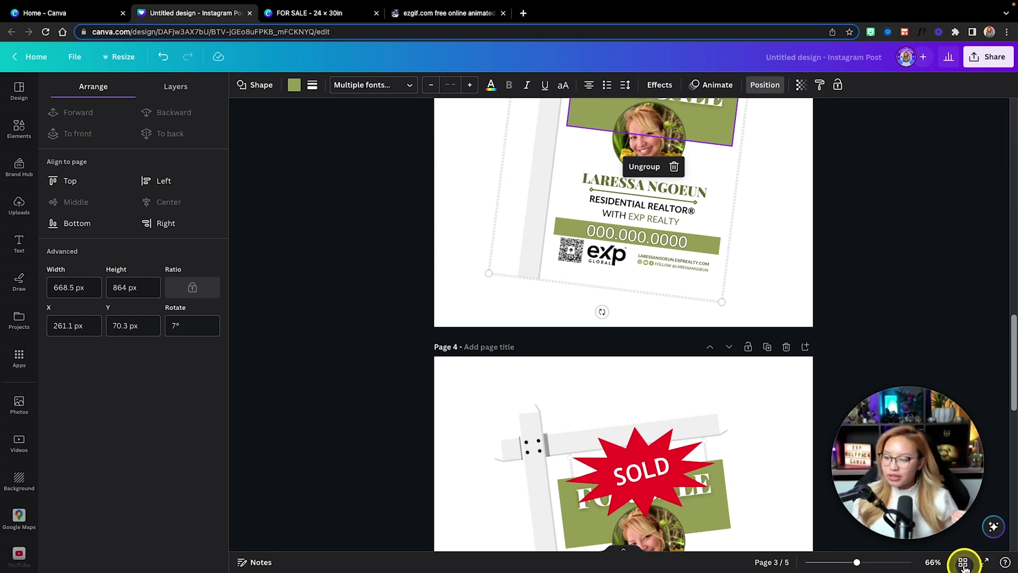
# Export pages 1–4 as transparent-background PNGs, saved as Untitled design (5).zip
pyautogui.click(963, 563)
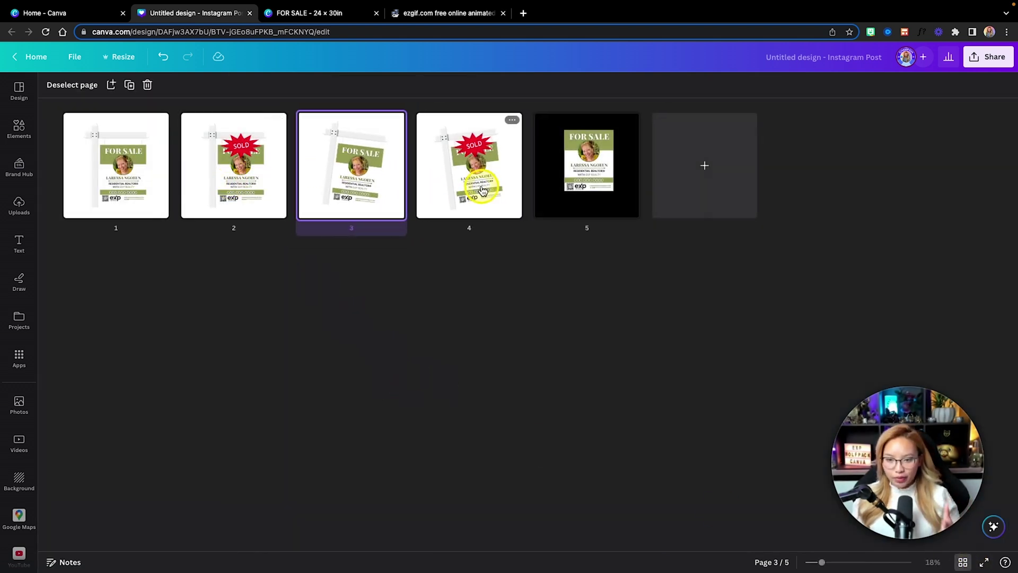
pyautogui.click(993, 58)
pyautogui.click(840, 328)
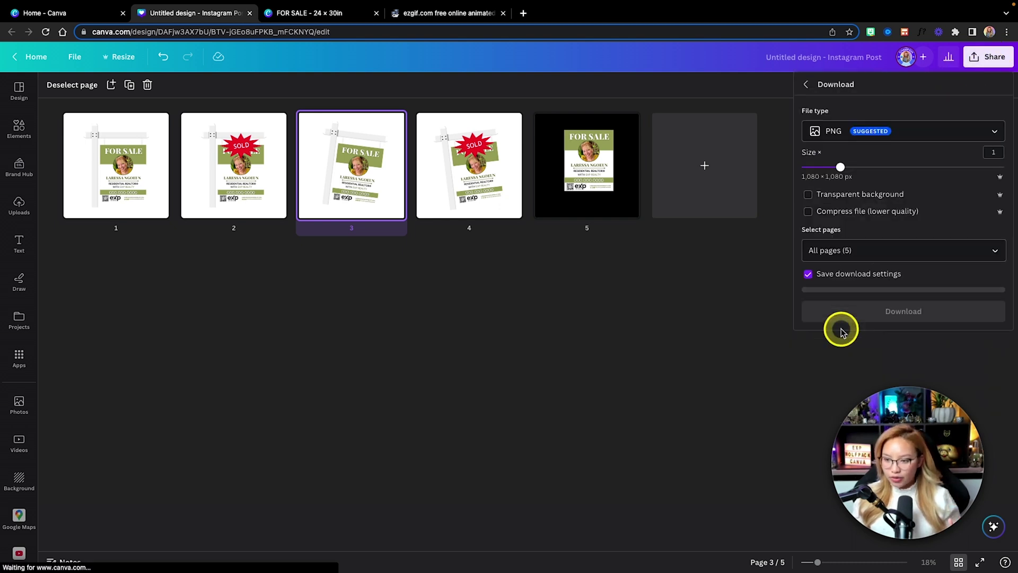
pyautogui.click(836, 250)
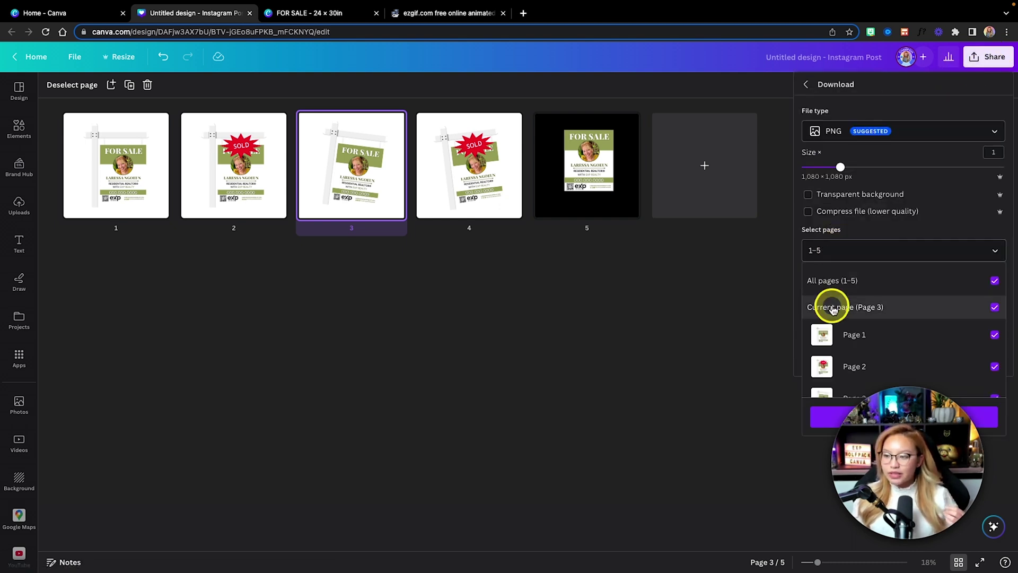
pyautogui.scroll(-4, 857, 348)
pyautogui.scroll(4, 868, 361)
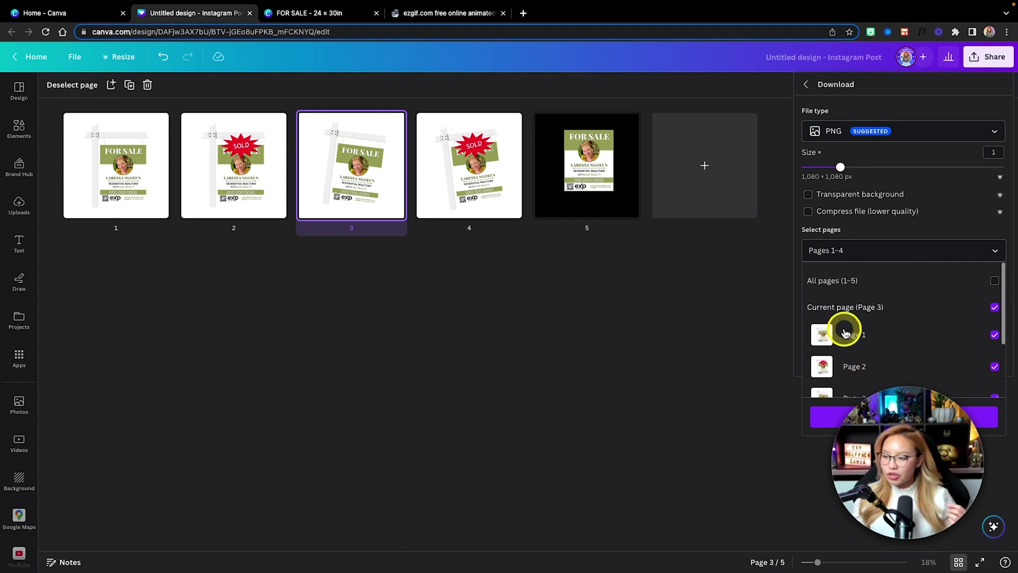
pyautogui.click(848, 196)
pyautogui.click(824, 196)
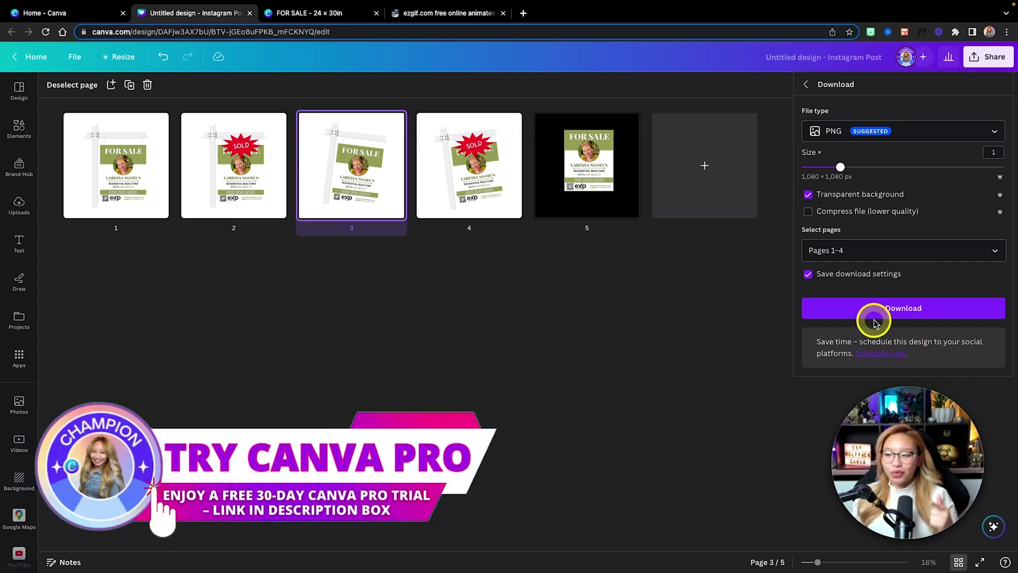
pyautogui.click(903, 315)
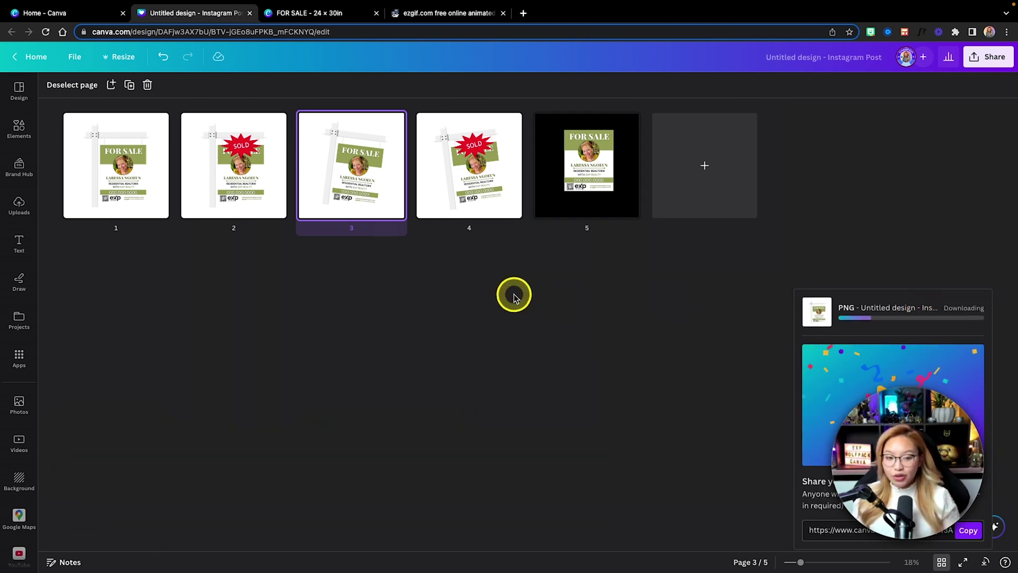
# Switch to ezgif.com and open the Animated GIF Maker
pyautogui.click(451, 16)
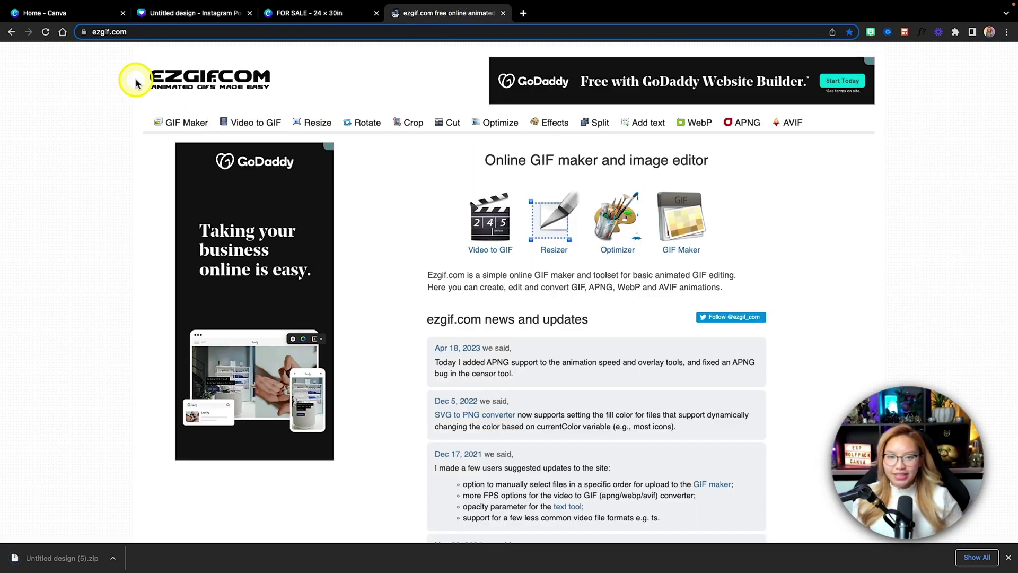
pyautogui.press('shift')
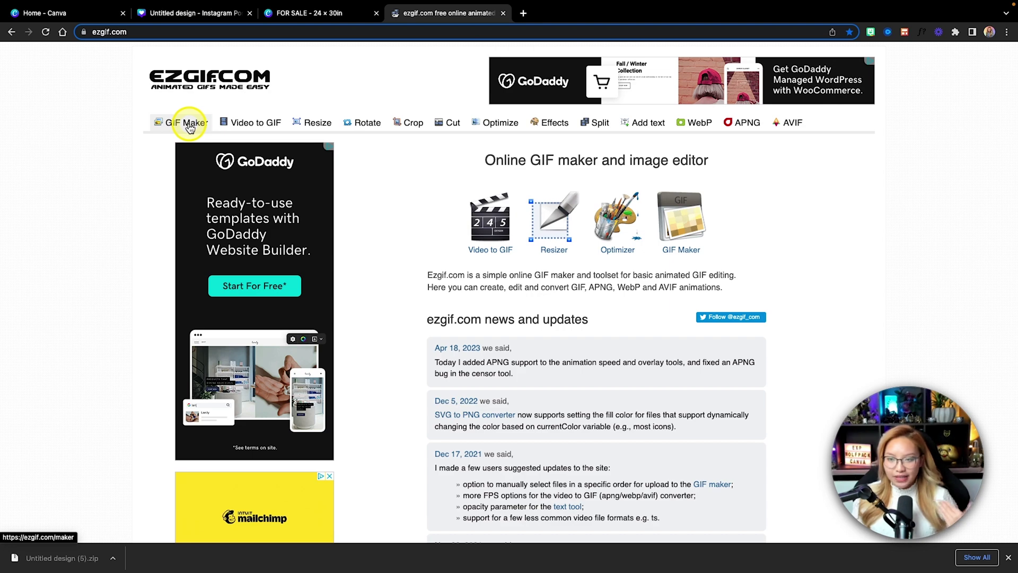
pyautogui.click(189, 127)
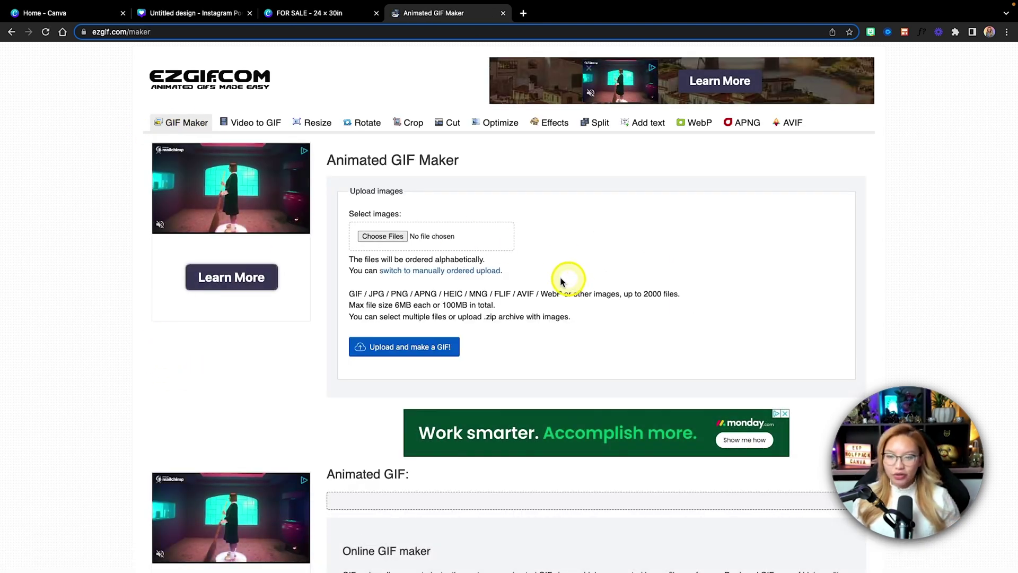
# Choose 1.png and 2.png from Downloads > Untitled design (5) for upload
pyautogui.click(387, 238)
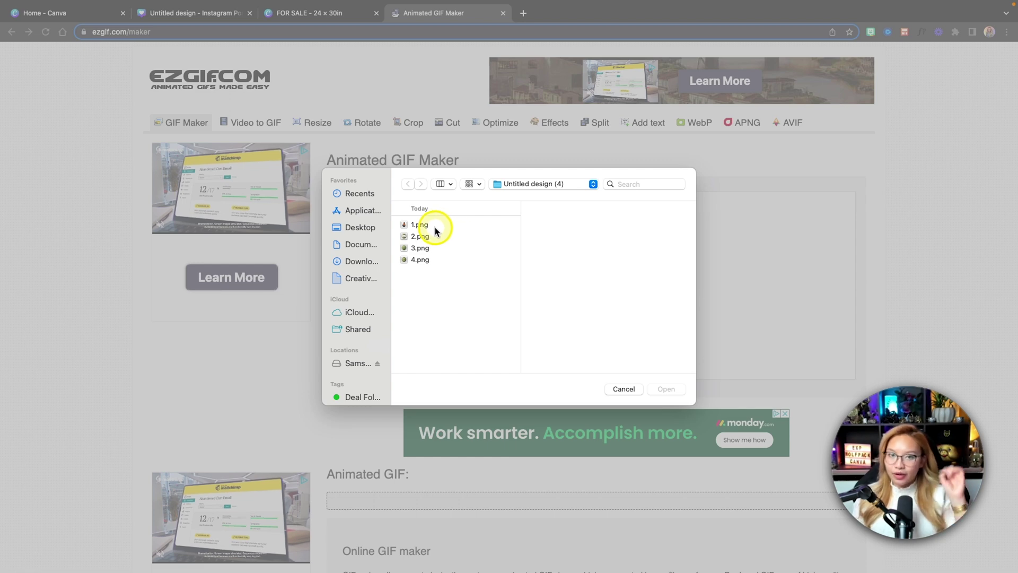
pyautogui.click(419, 225)
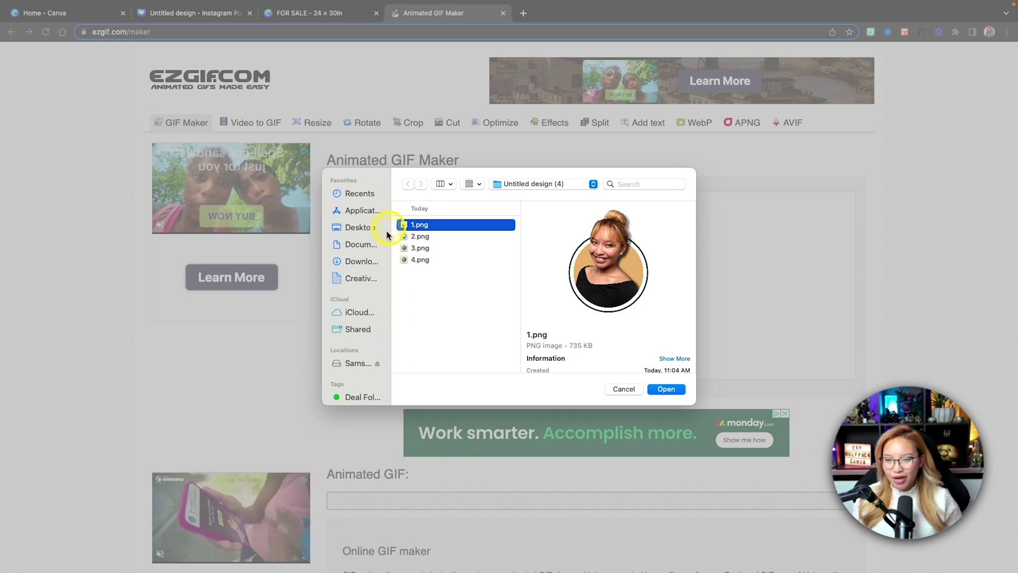
pyautogui.click(358, 261)
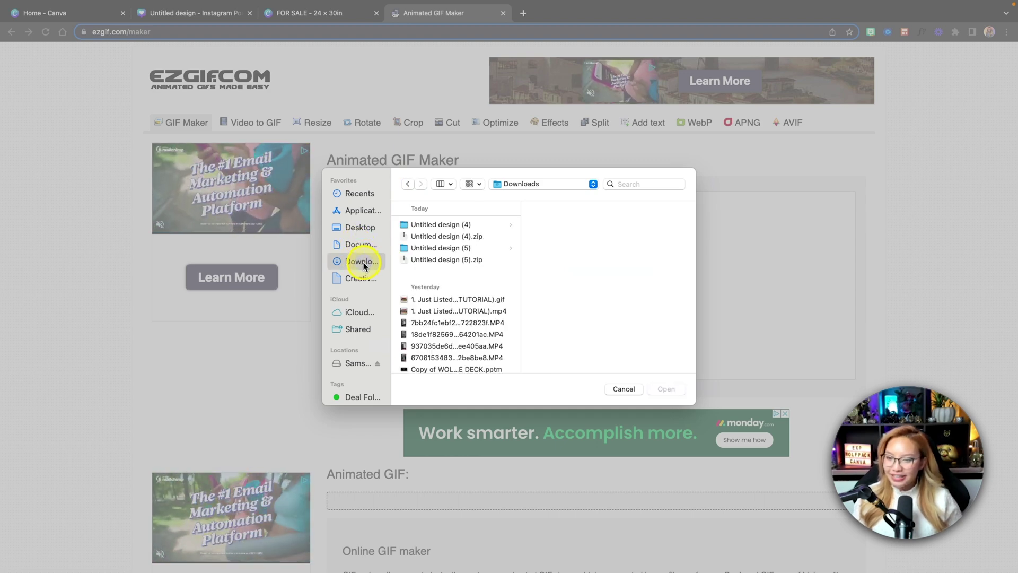
pyautogui.click(421, 224)
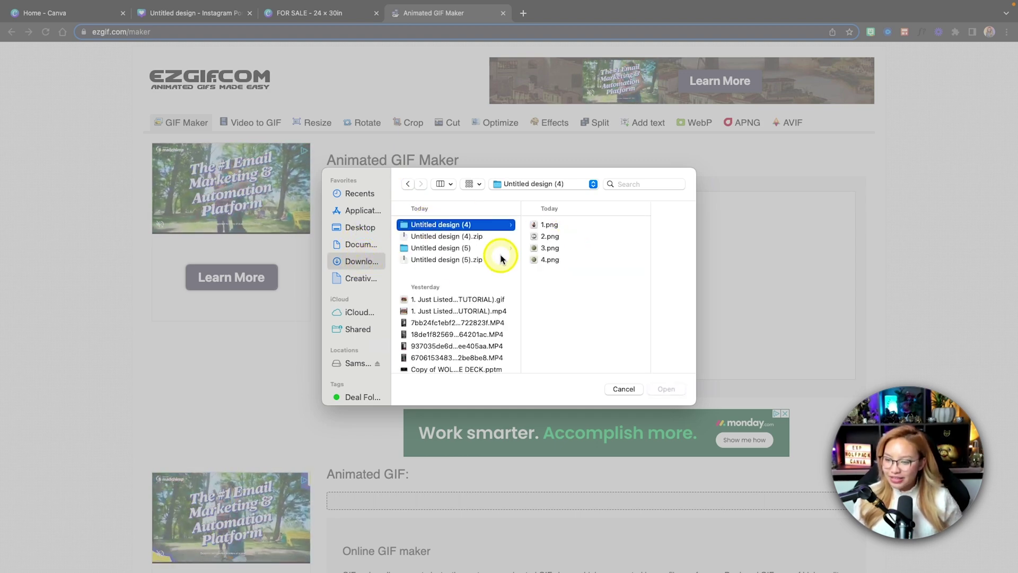
pyautogui.click(443, 247)
pyautogui.click(562, 224)
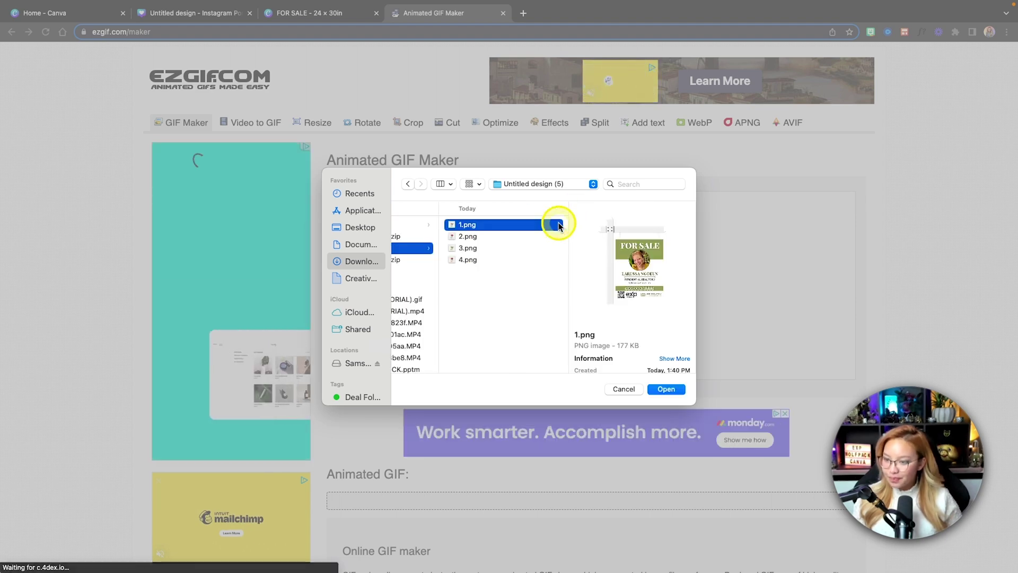
pyautogui.press('Down')
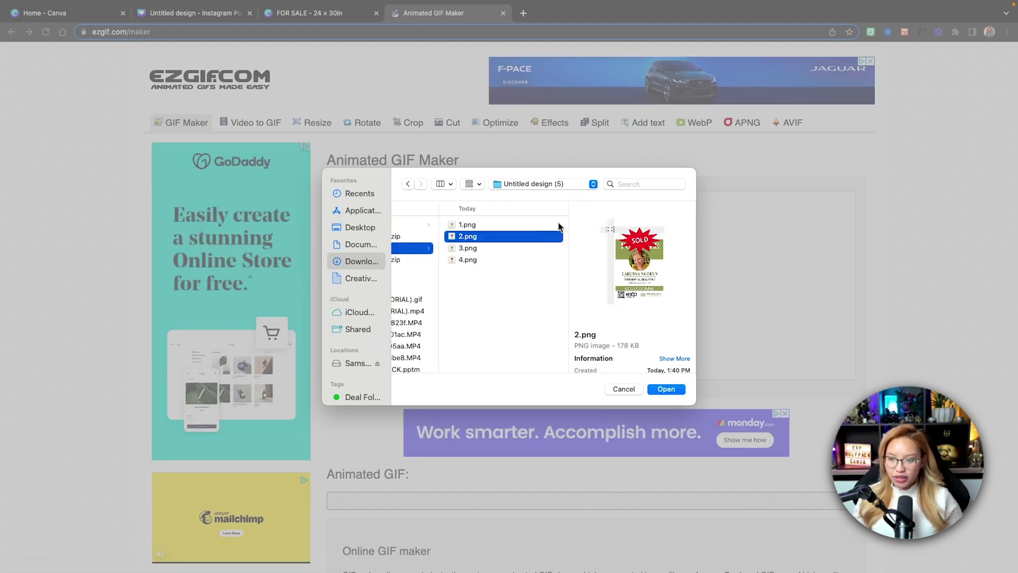
pyautogui.press('Down')
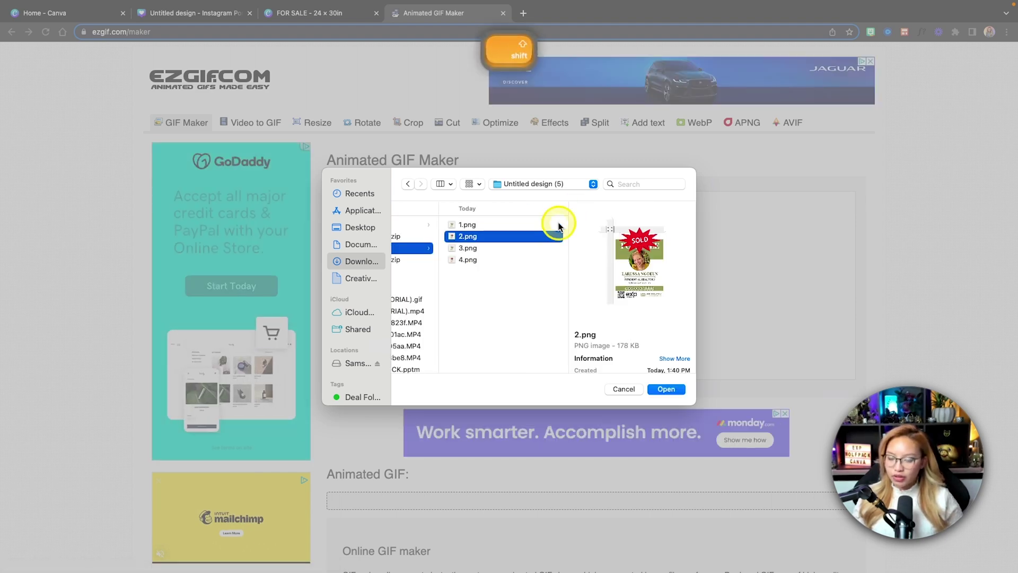
pyautogui.hotkey('shift', 'Up')
pyautogui.press('Return')
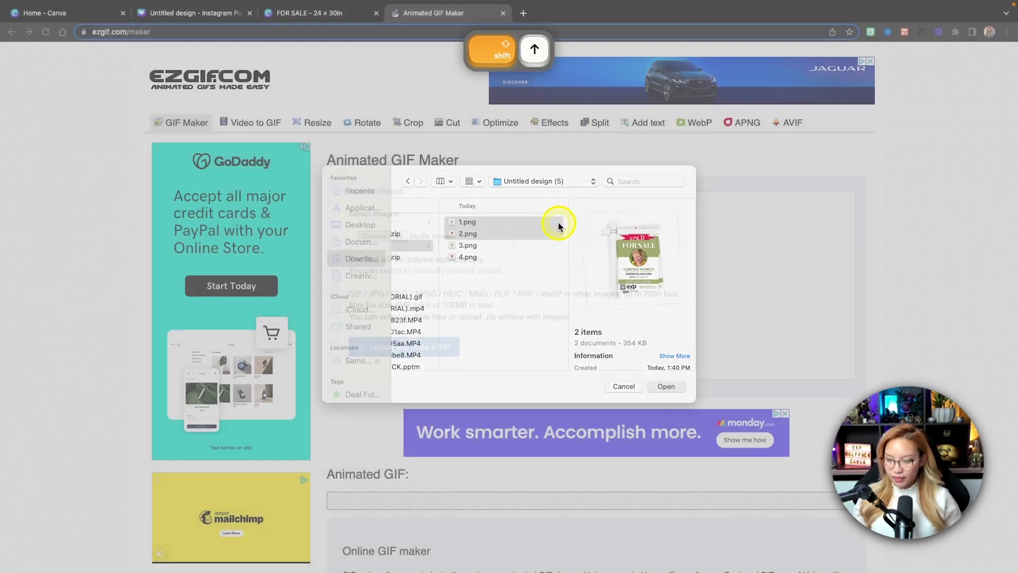
pyautogui.scroll(-1, 418, 346)
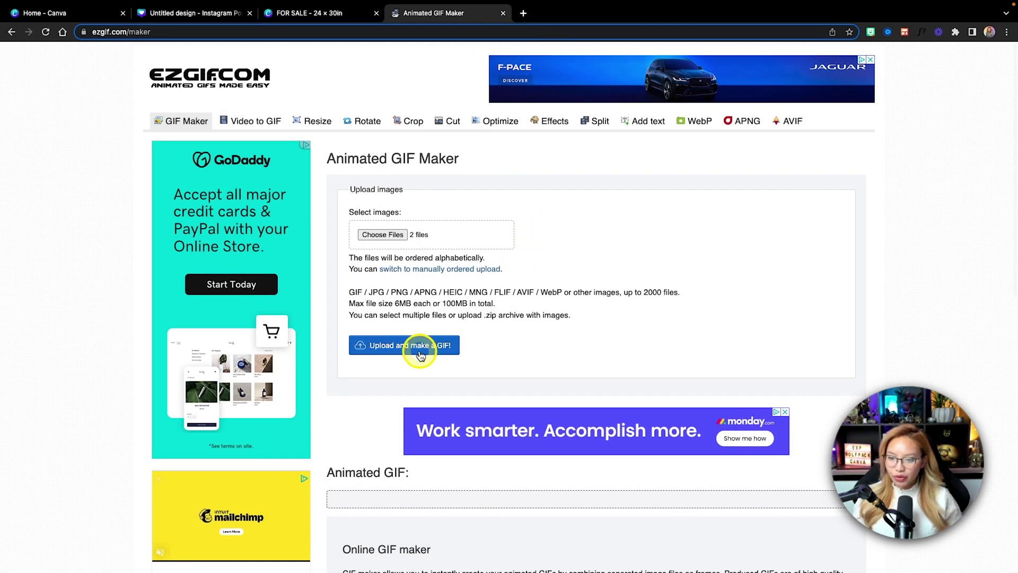
# Upload both sign images as GIF frames, toggling crossfade frames on and off again
pyautogui.click(406, 352)
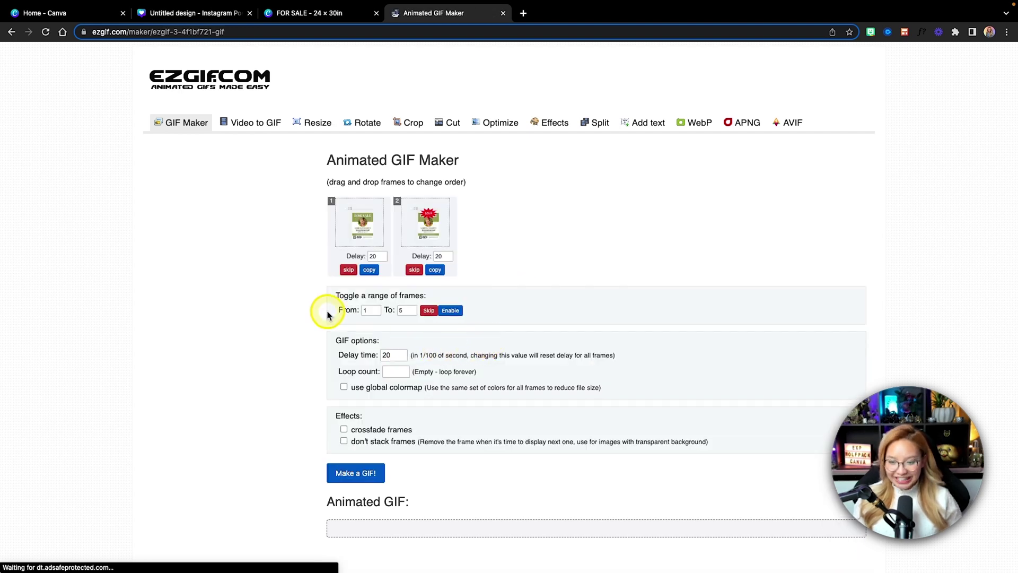
pyautogui.scroll(-2, 328, 314)
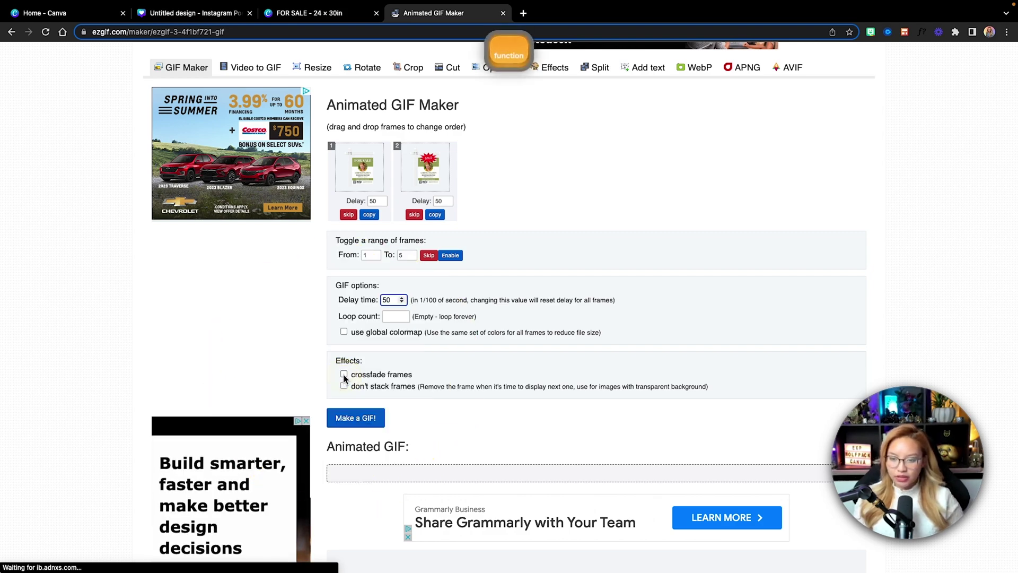
pyautogui.click(343, 375)
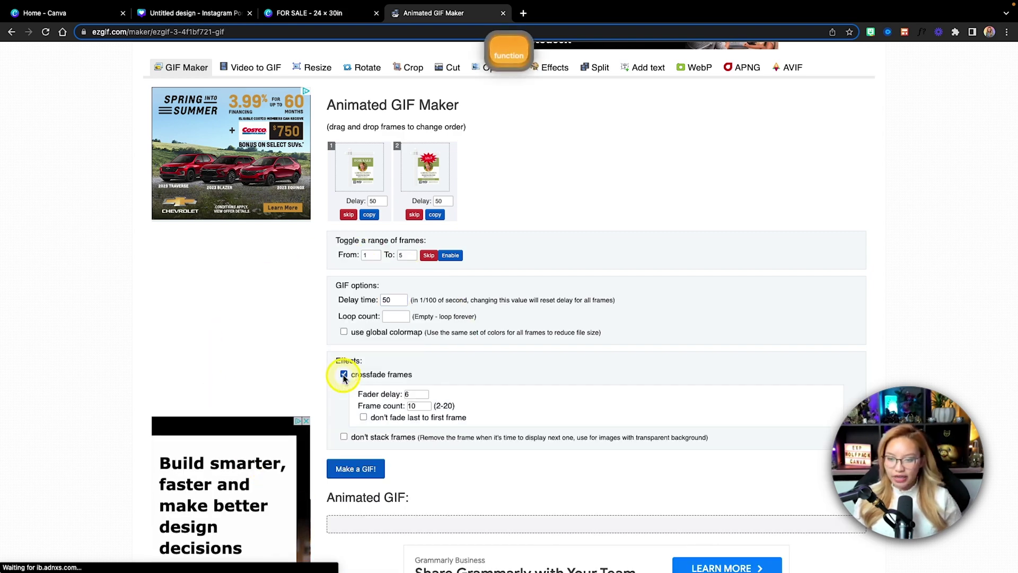
pyautogui.click(344, 374)
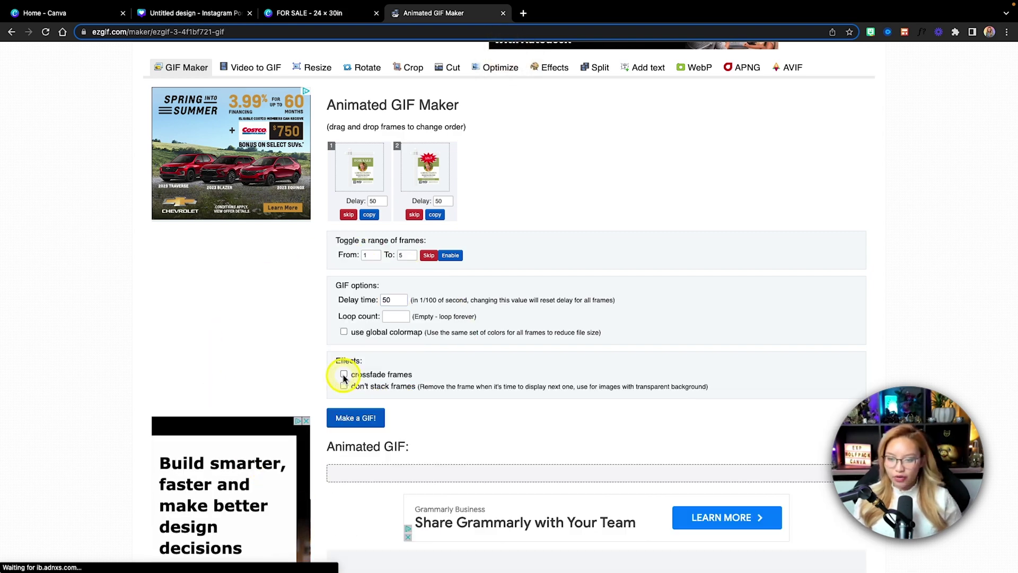
# Enable don't stack frames and generate the two-frame animated GIF
pyautogui.click(343, 386)
pyautogui.scroll(-3, 488, 412)
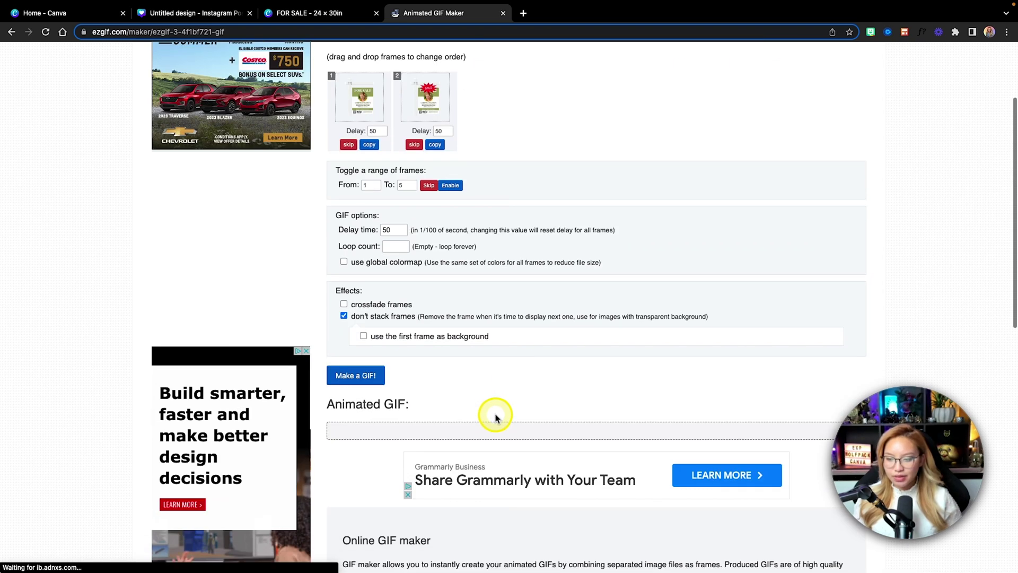
pyautogui.keyDown('shift'); pyautogui.click(356, 363); pyautogui.keyUp('shift')
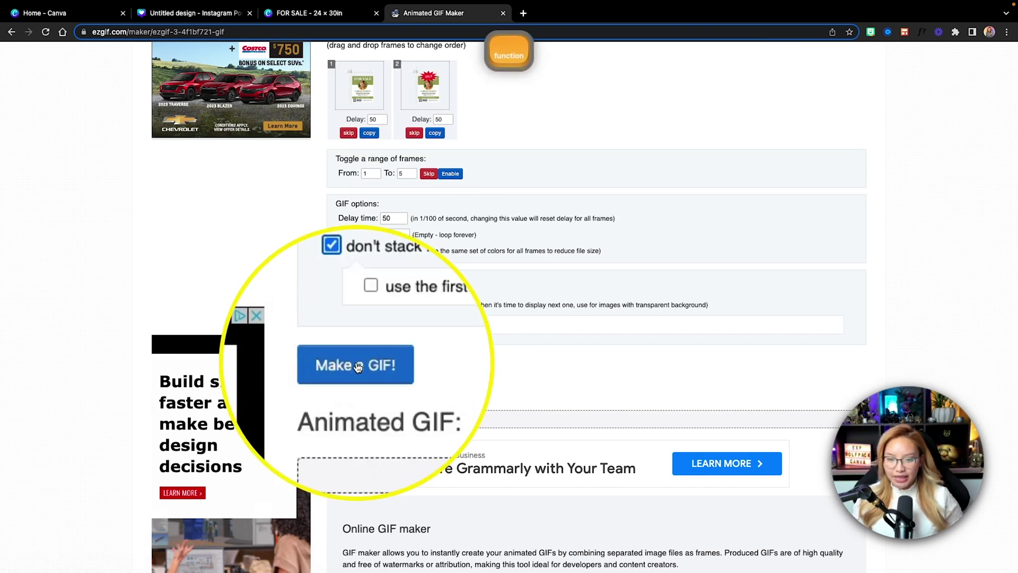
pyautogui.scroll(-10, 356, 365)
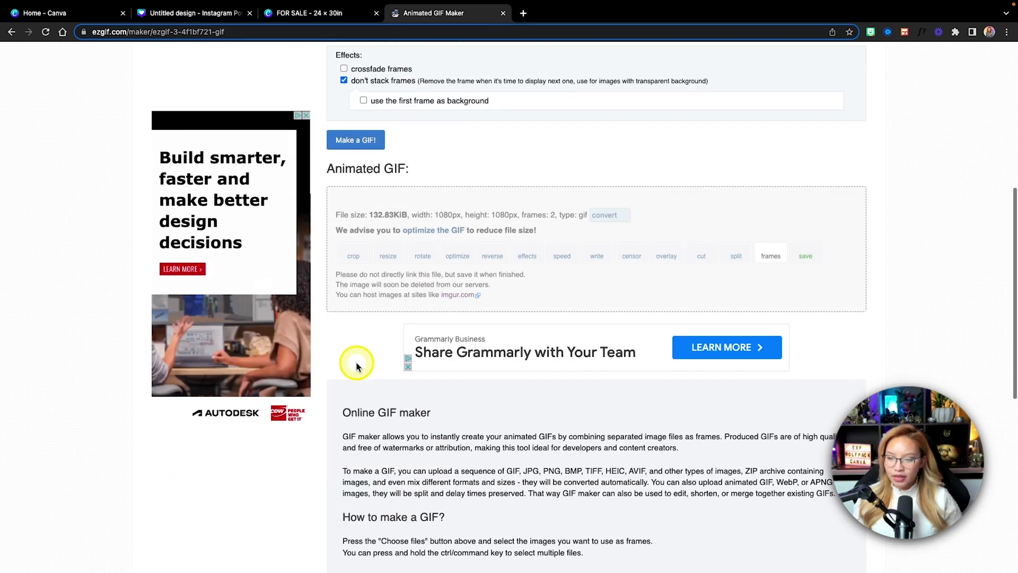
pyautogui.scroll(1, 356, 366)
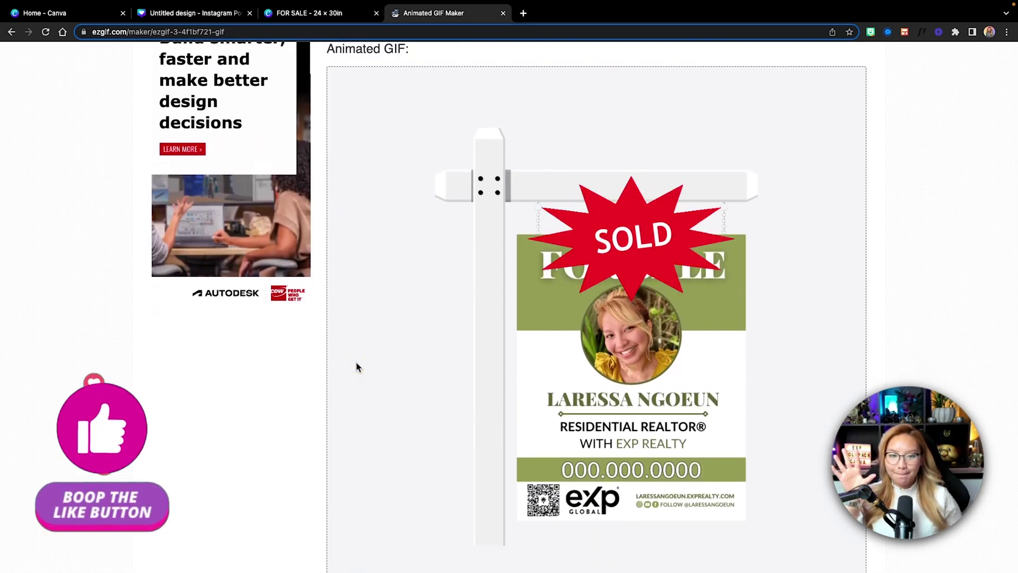
pyautogui.scroll(10, 356, 366)
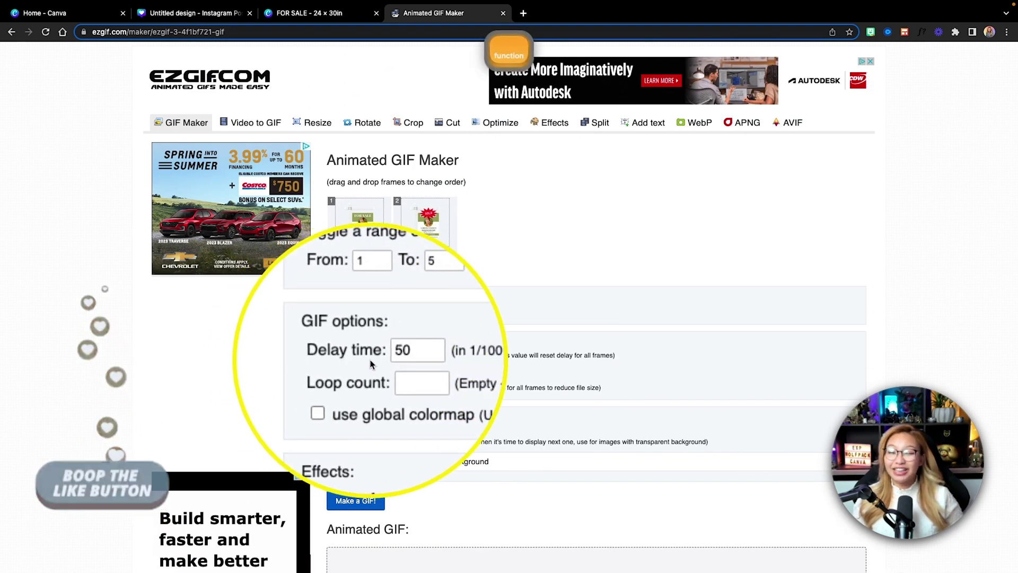
# Save the 1080 × 1080 px, 132.83 KiB SOLD sign GIF
pyautogui.press('shift')
pyautogui.scroll(-1, 370, 364)
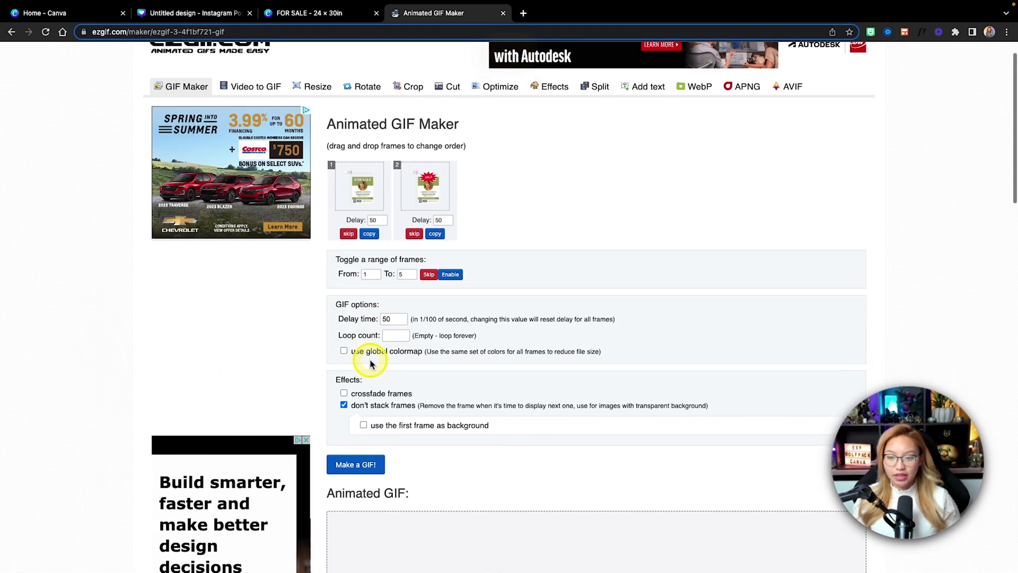
pyautogui.scroll(-15, 370, 363)
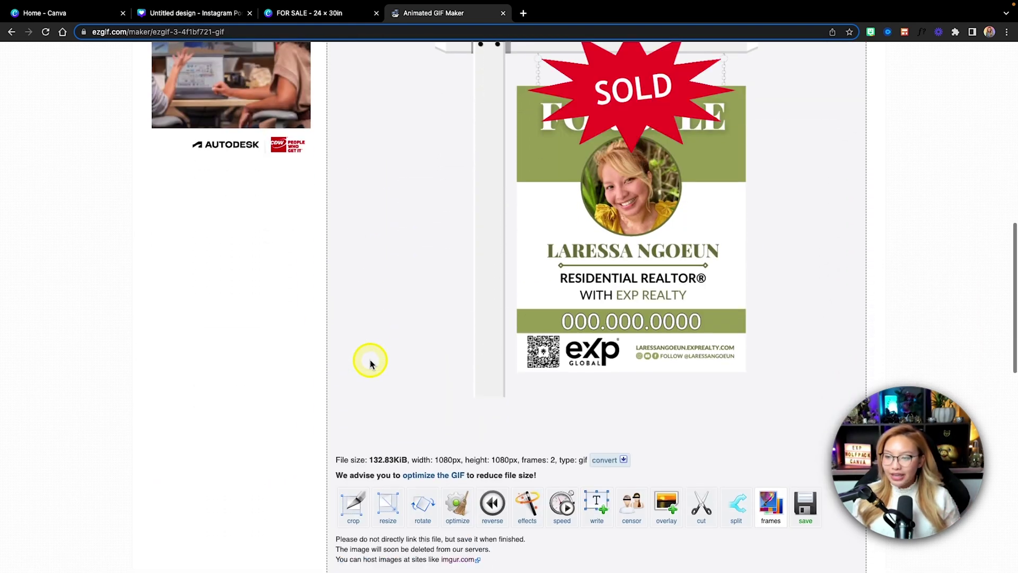
pyautogui.scroll(-4, 370, 361)
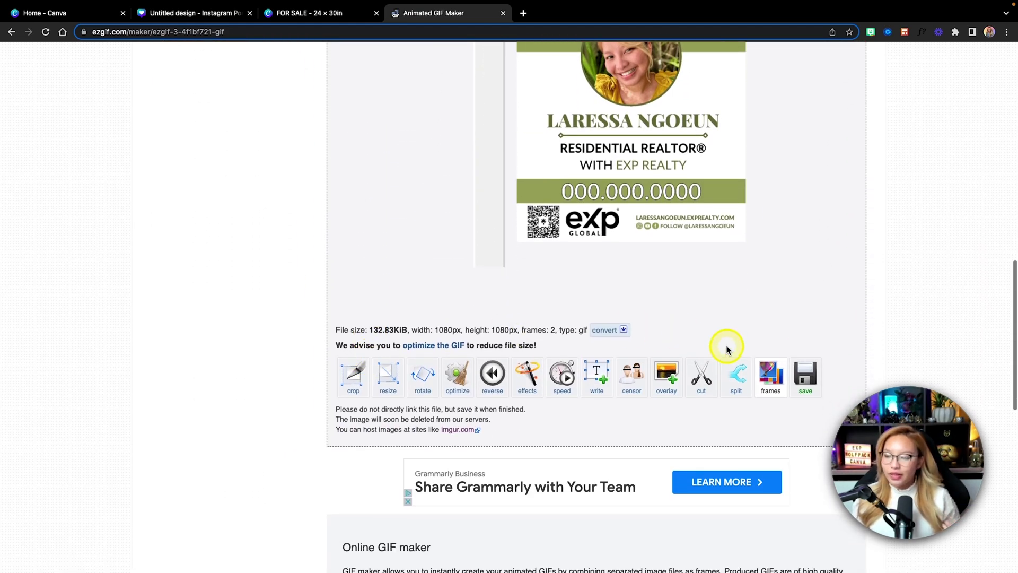
pyautogui.click(805, 389)
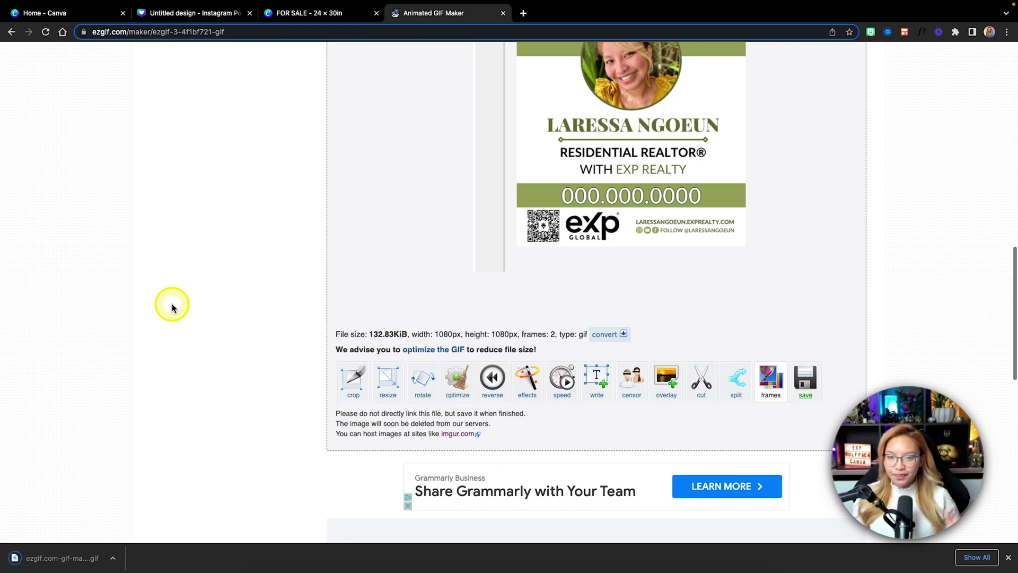
# Choose 3.png and 4.png from Untitled design (5) and upload them as new frames
pyautogui.scroll(8, 172, 303)
pyautogui.scroll(8, 171, 303)
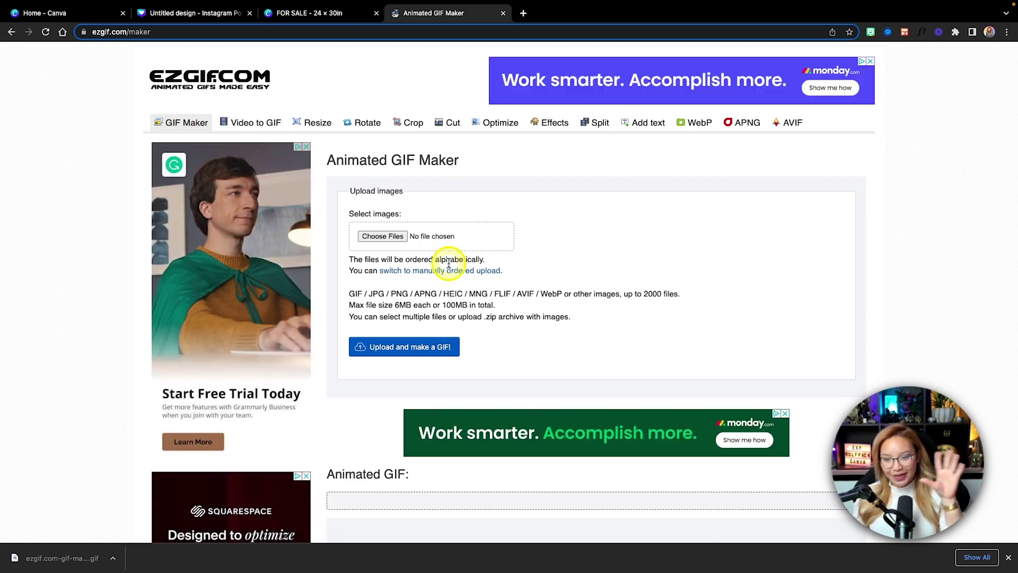
pyautogui.click(392, 237)
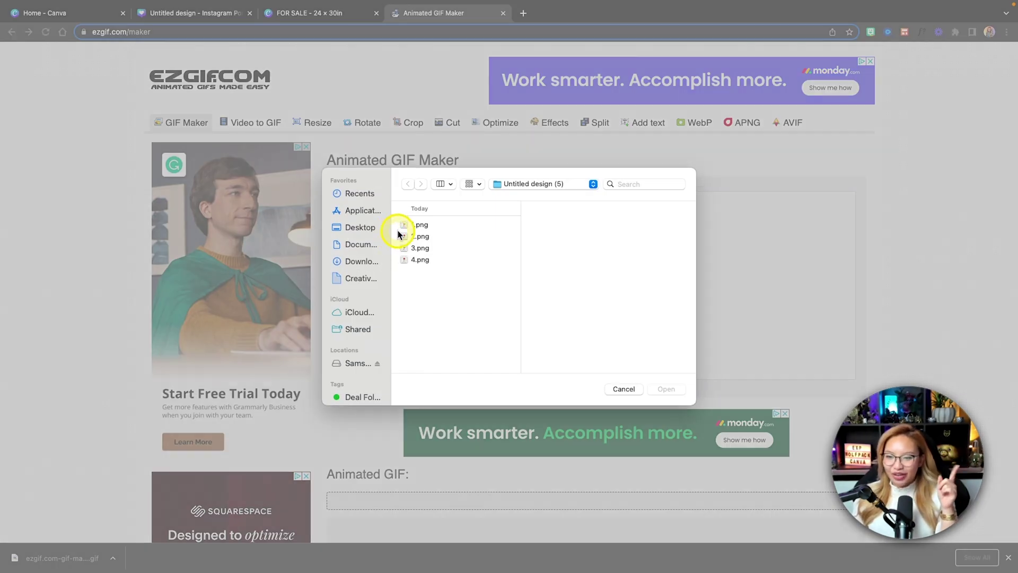
pyautogui.click(435, 250)
pyautogui.press('Down')
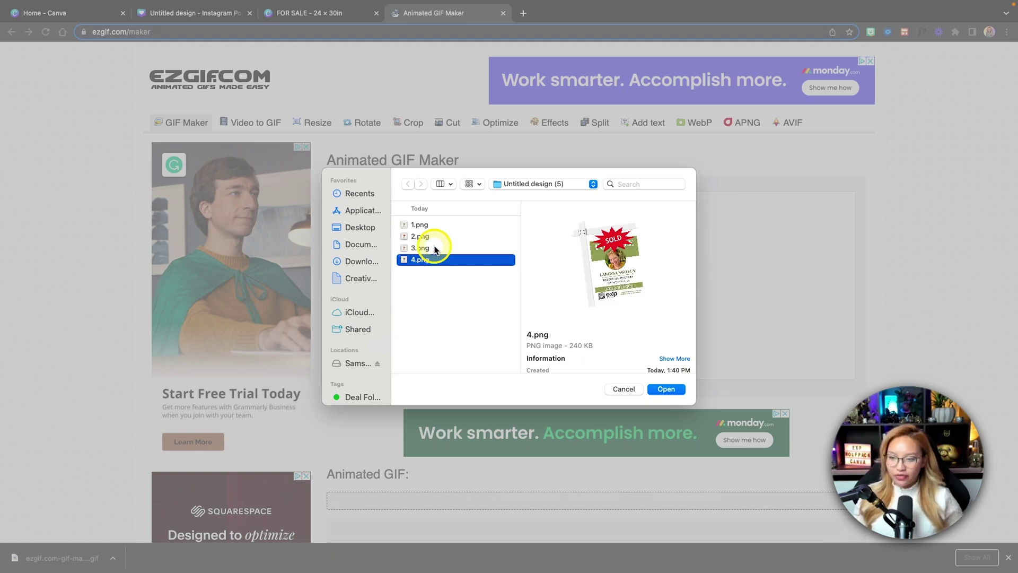
pyautogui.keyDown('shift'); pyautogui.click(436, 249); pyautogui.keyUp('shift')
pyautogui.press('Return')
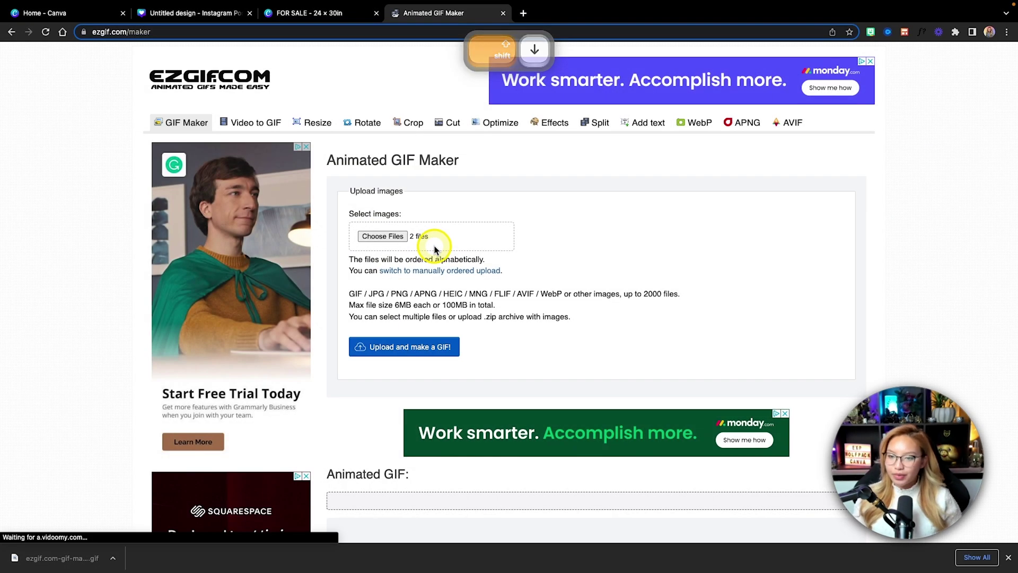
pyautogui.click(397, 350)
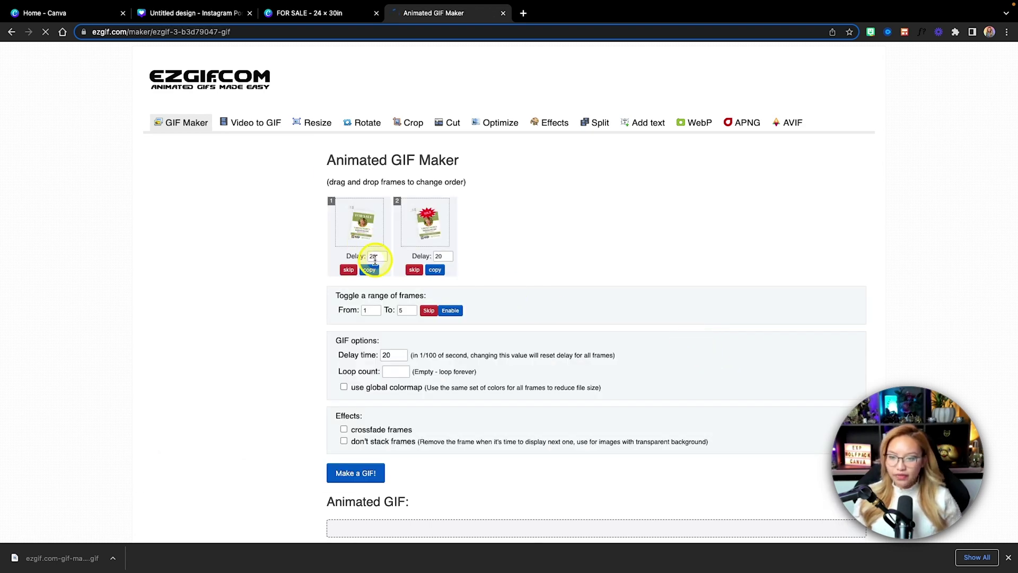
# Set the frame delay to 50, enable don't stack frames, and make the GIF
pyautogui.doubleClick(389, 355)
pyautogui.press('BackSpace')
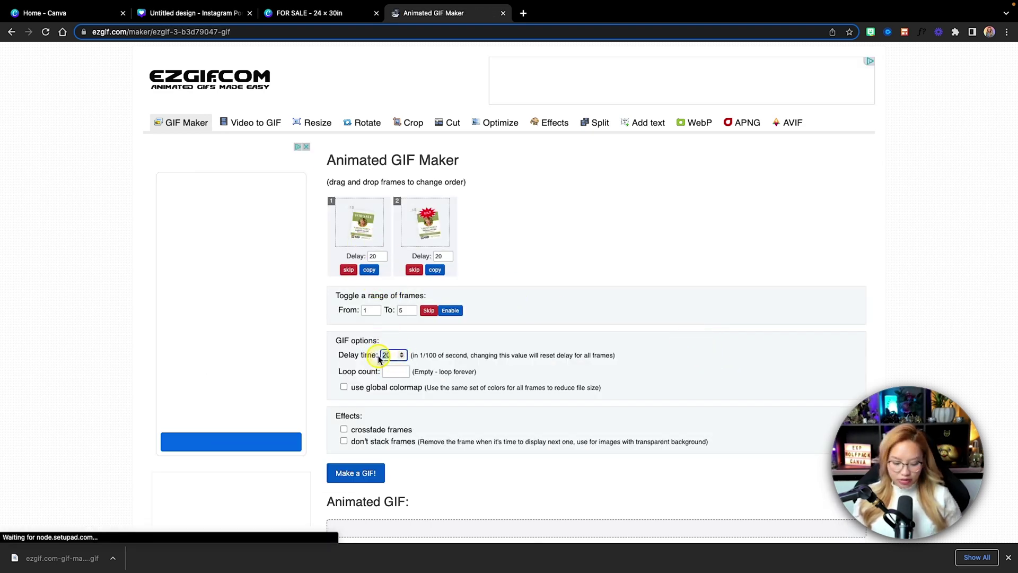
pyautogui.write('50')
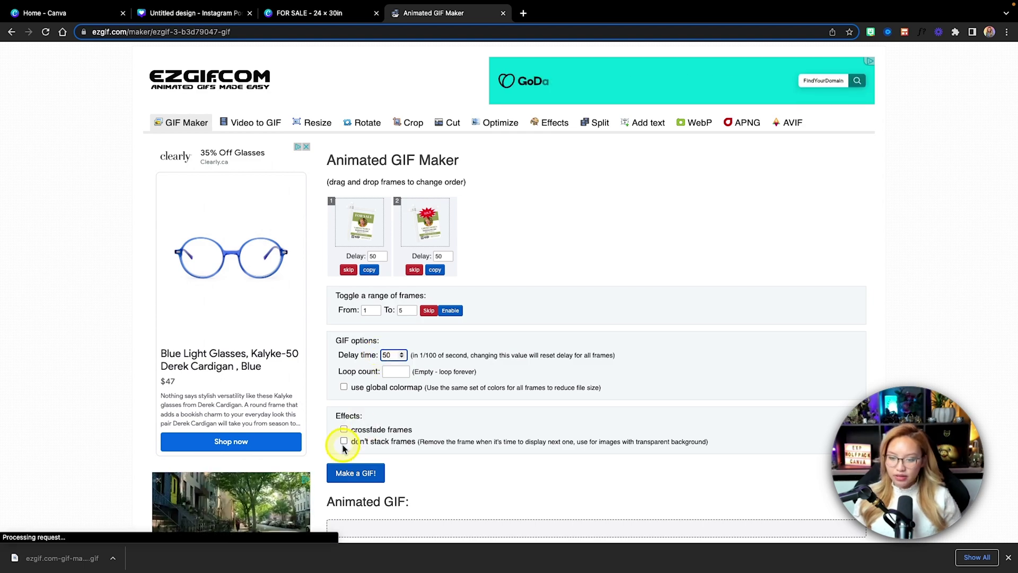
pyautogui.click(344, 441)
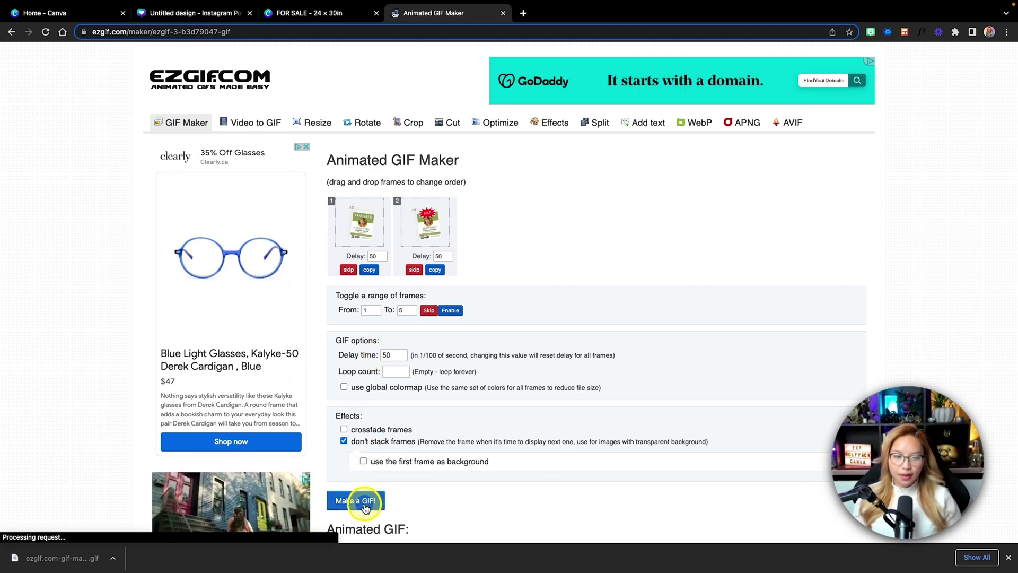
pyautogui.scroll(-5, 478, 392)
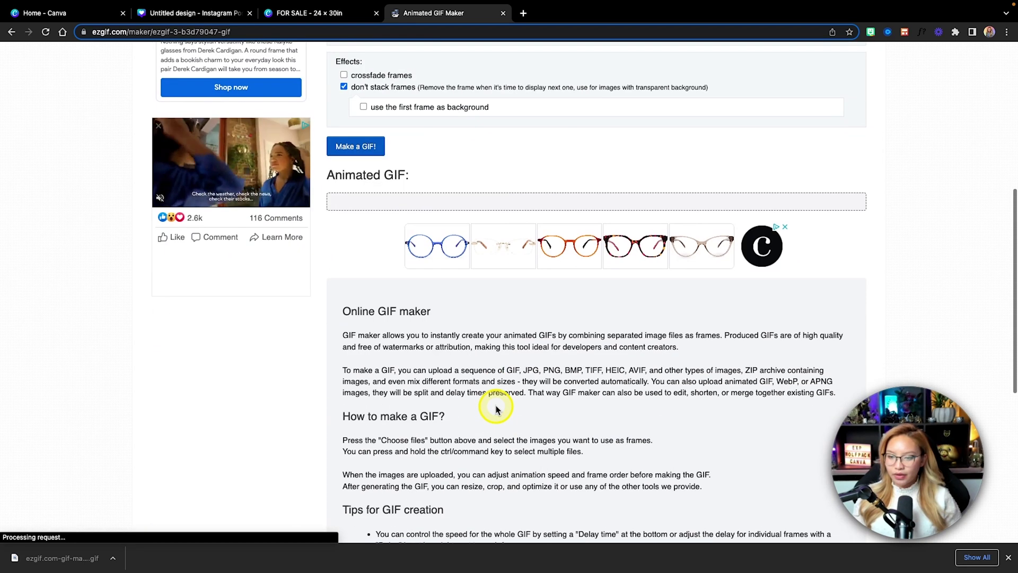
pyautogui.scroll(1, 451, 286)
pyautogui.click(370, 186)
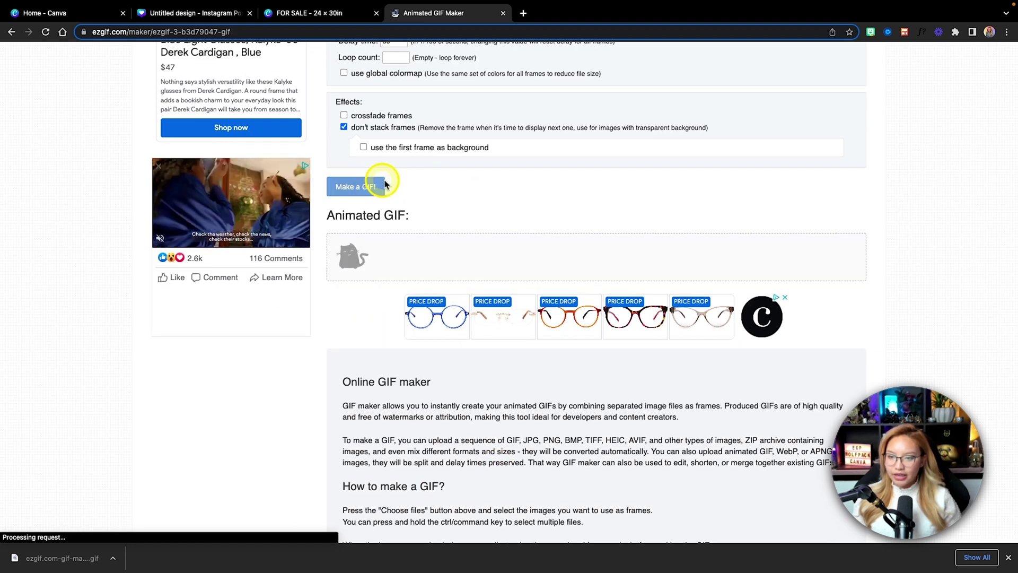
# Save the 142.75 KiB two-frame GIF as ezgif.com-gif-maker (6).gif
pyautogui.scroll(-4, 544, 180)
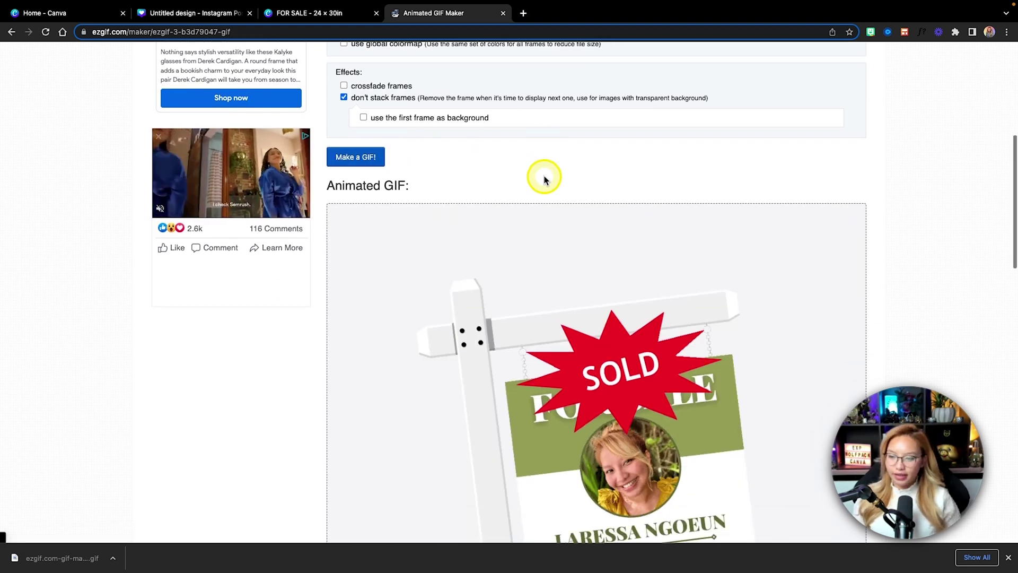
pyautogui.scroll(-1, 544, 176)
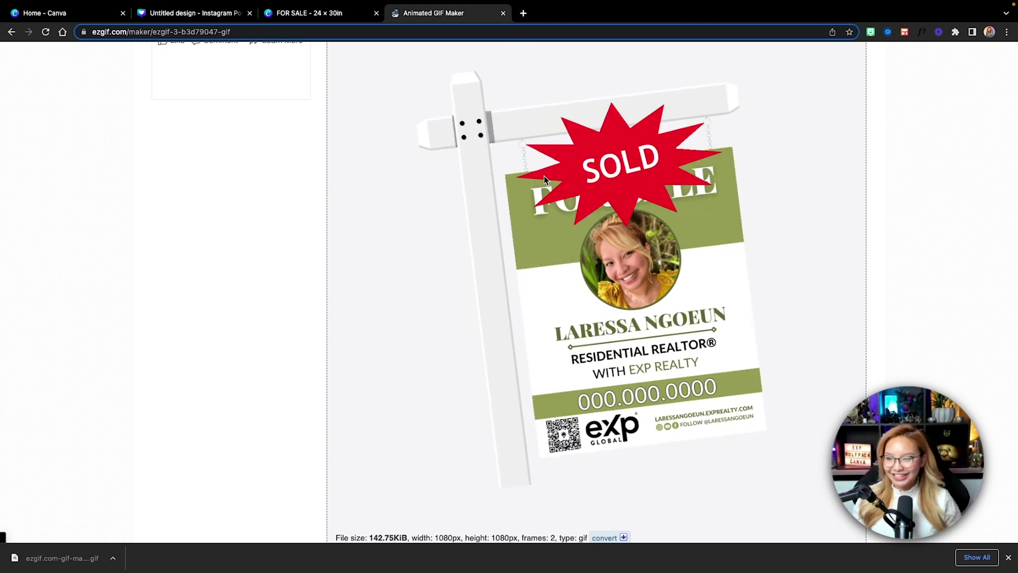
pyautogui.scroll(-2, 544, 176)
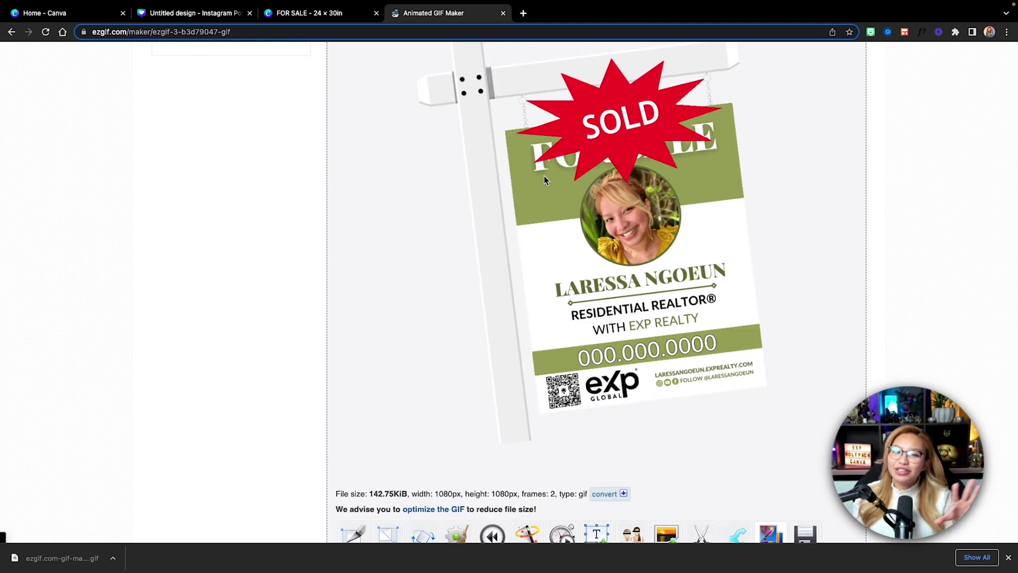
pyautogui.scroll(-2, 544, 176)
pyautogui.scroll(-1, 544, 181)
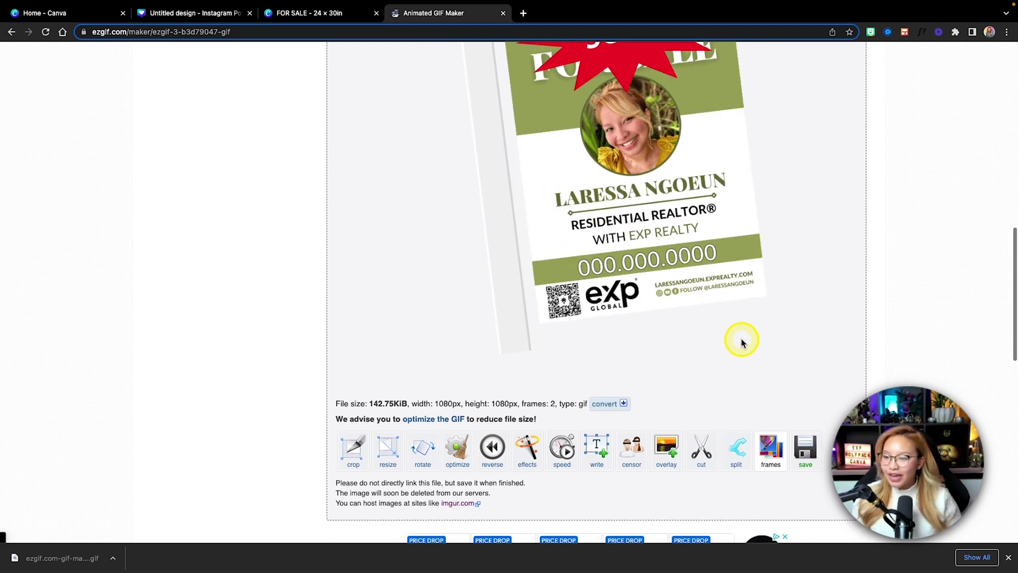
pyautogui.click(804, 455)
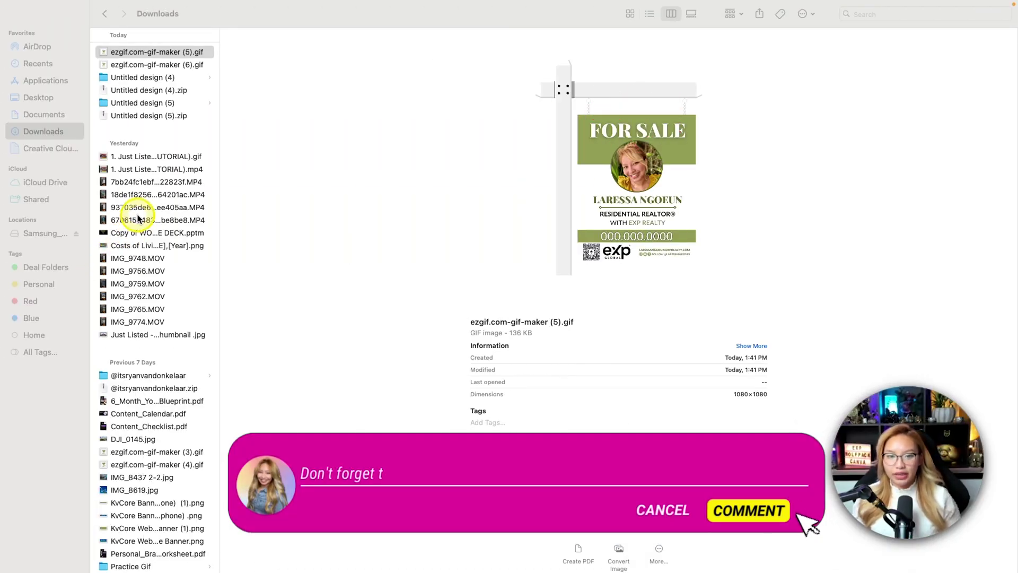
# Preview, then AirDrop ezgif.com-gif-maker (5).gif and (6).gif together to the phone
pyautogui.click(165, 65)
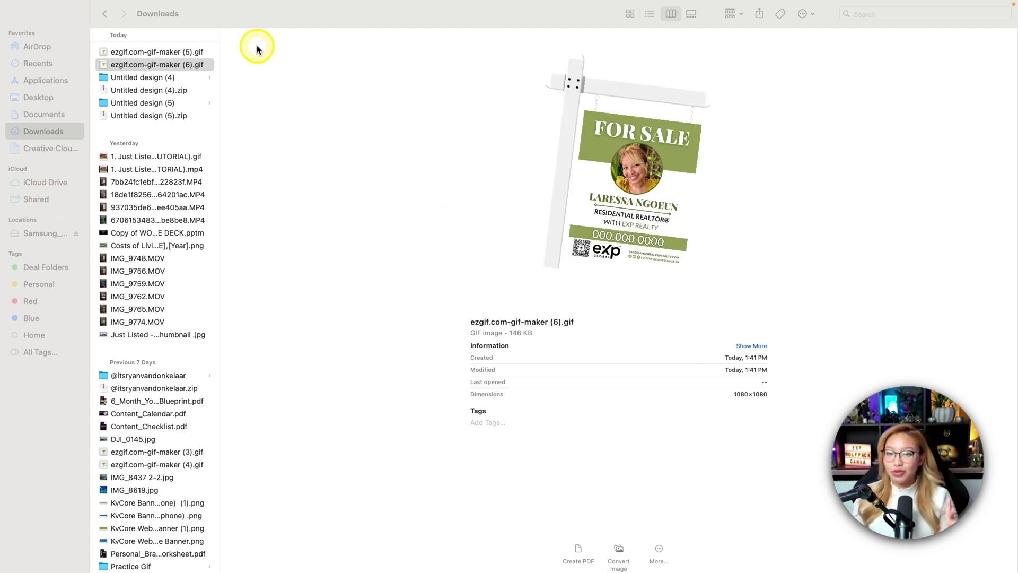
pyautogui.click(159, 52)
pyautogui.keyDown('shift'); pyautogui.click(162, 65); pyautogui.keyUp('shift')
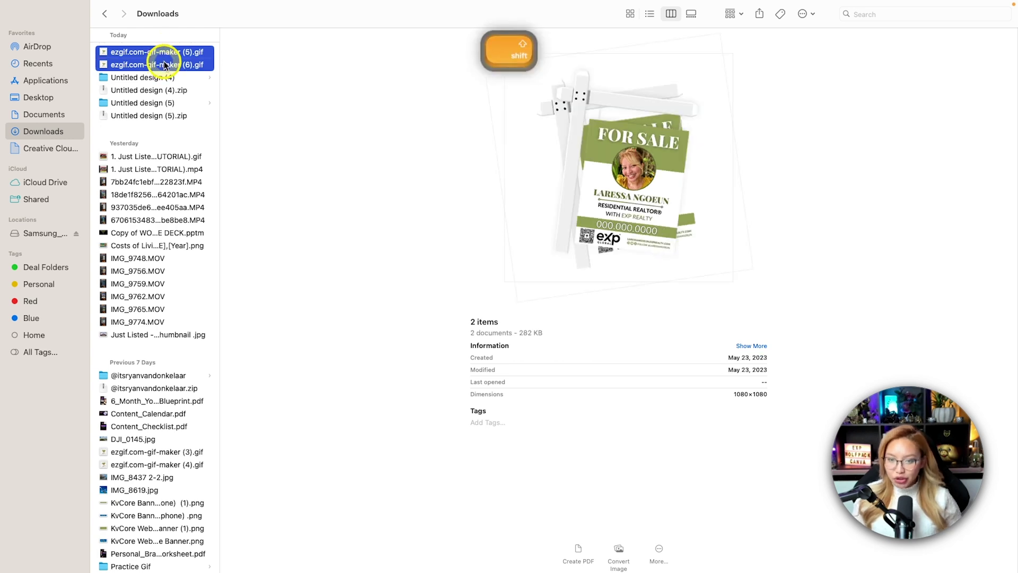
pyautogui.rightClick(165, 64)
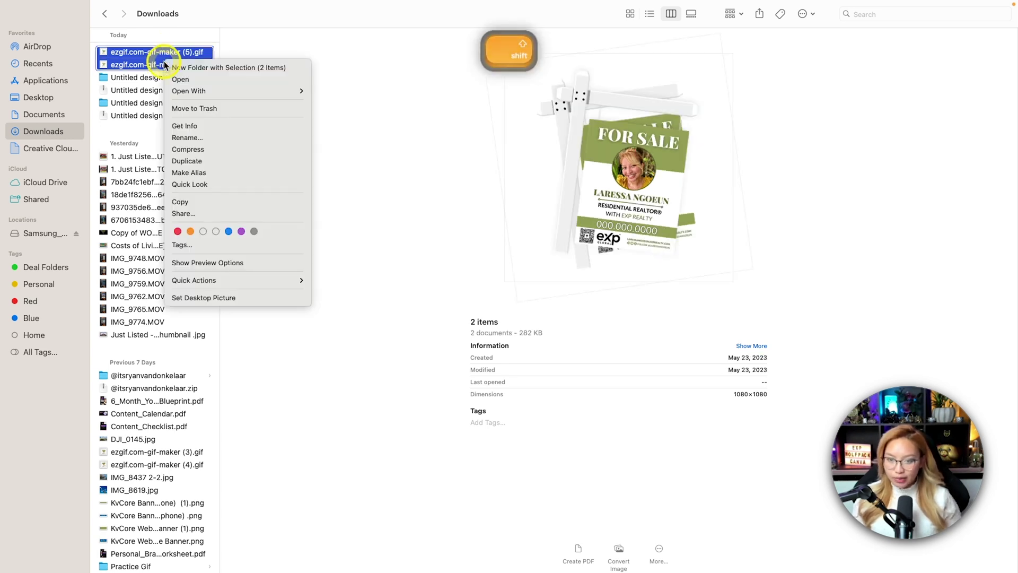
pyautogui.click(236, 213)
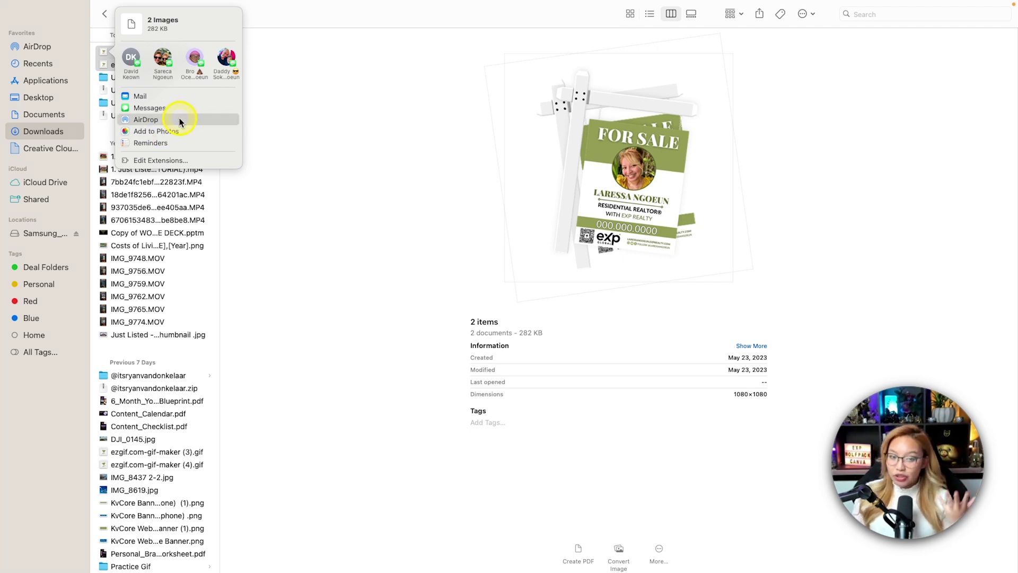
pyautogui.click(180, 120)
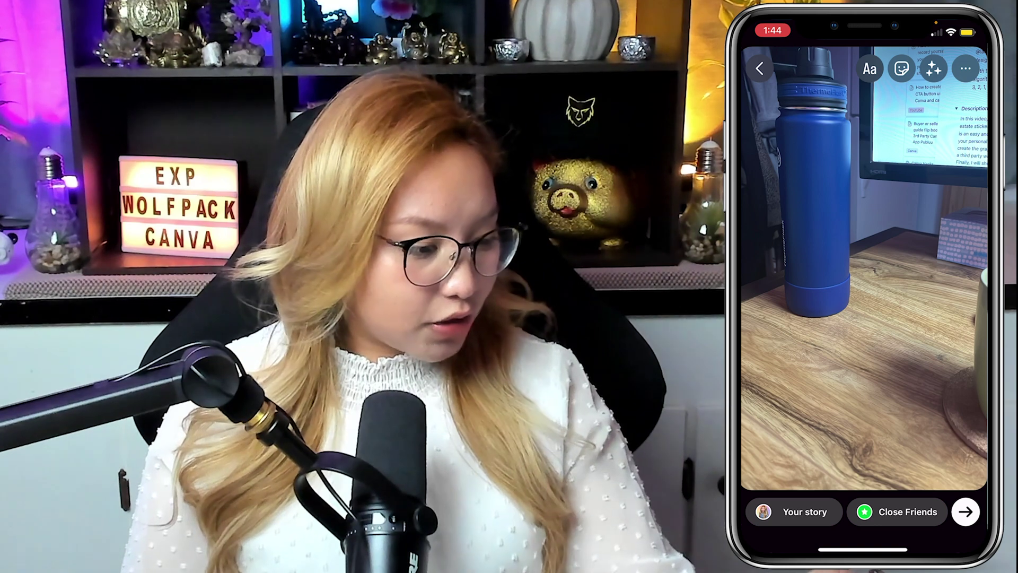
# Discard the water-bottle story draft and open the PROPERTY LISTING WEBSITE post on the profile
pyautogui.click(760, 69)
pyautogui.click(864, 297)
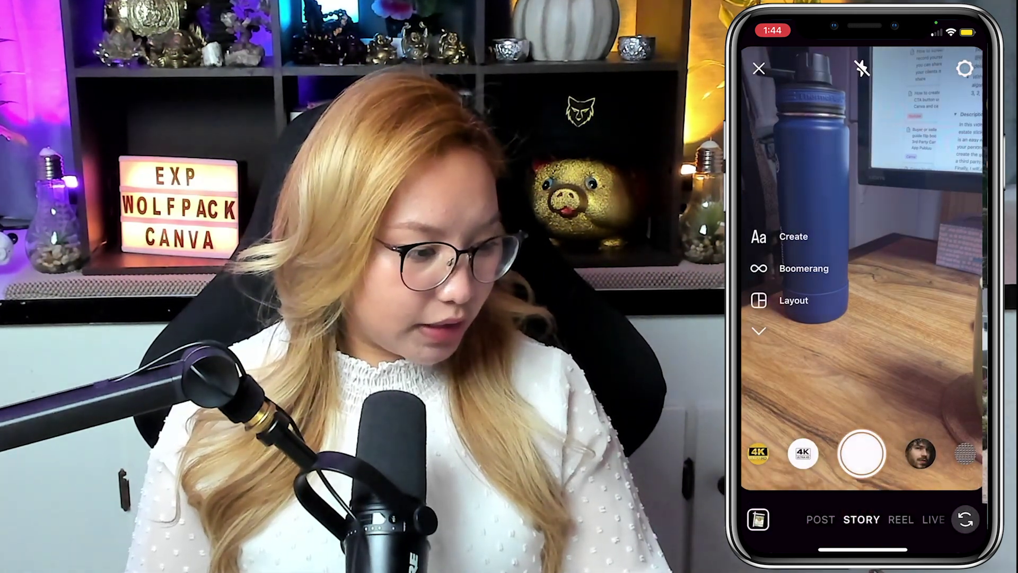
pyautogui.click(759, 68)
pyautogui.click(963, 518)
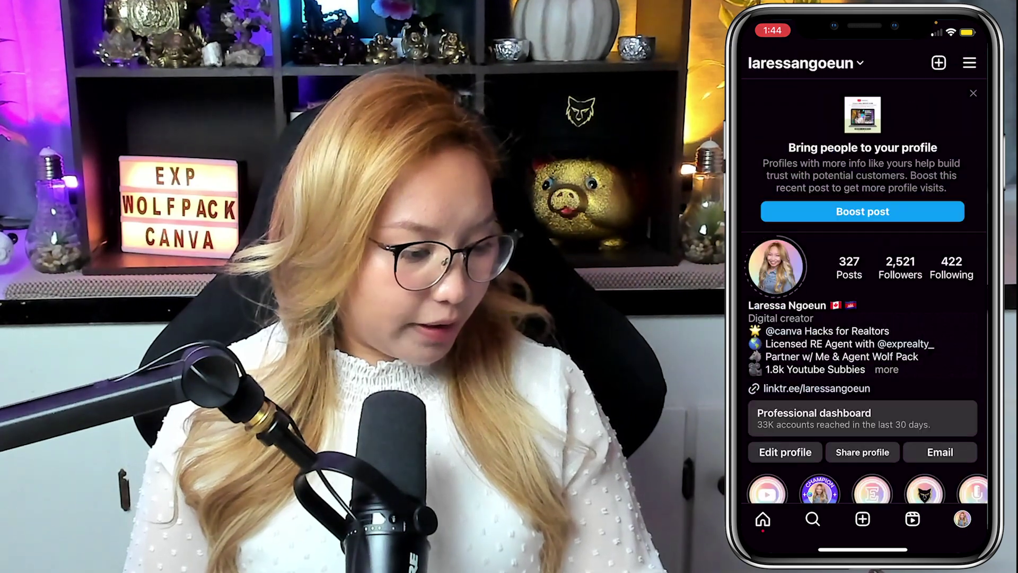
pyautogui.scroll(-10, 864, 292)
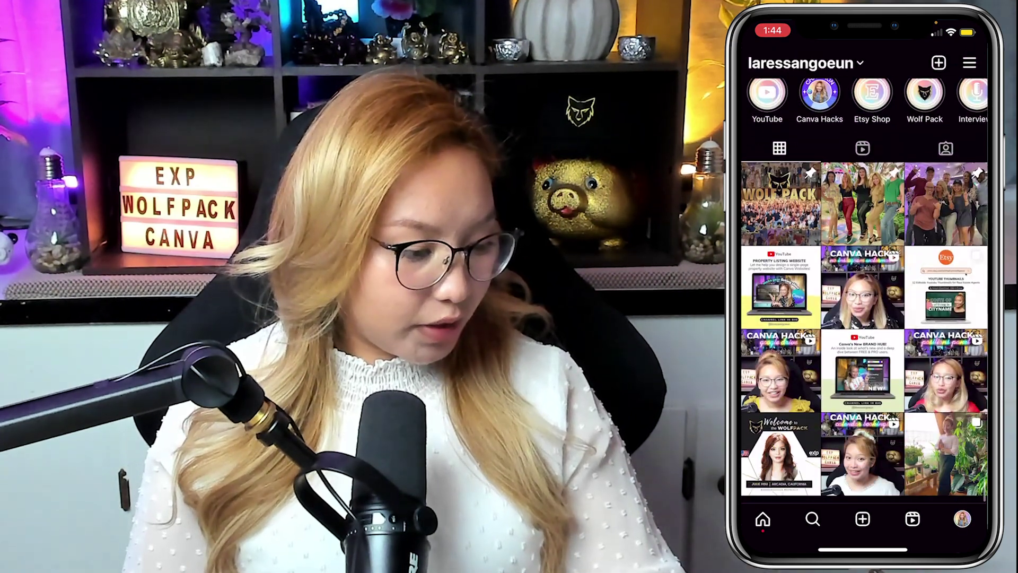
pyautogui.click(780, 139)
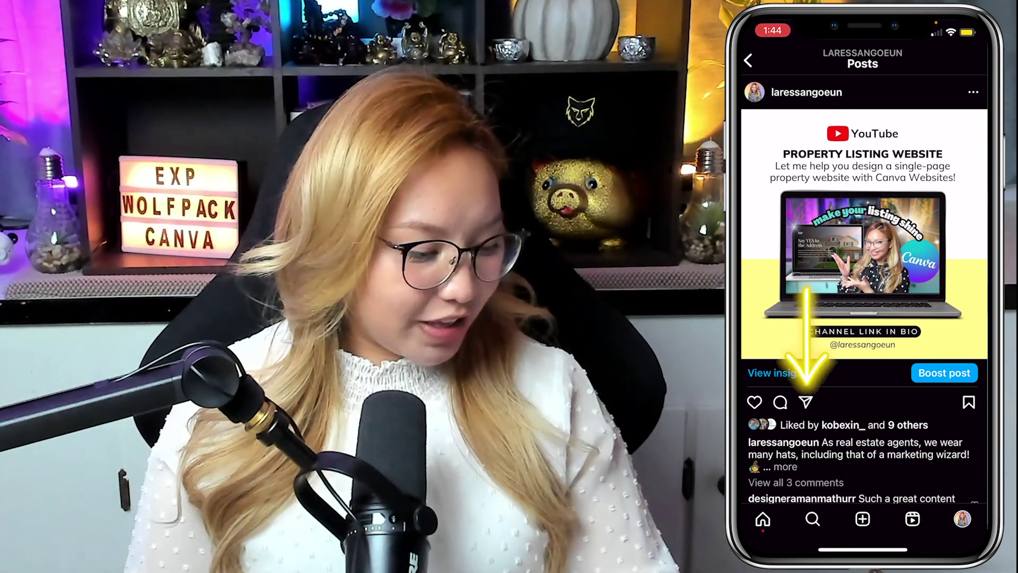
# Share the PROPERTY LISTING WEBSITE post into a new story draft
pyautogui.click(805, 402)
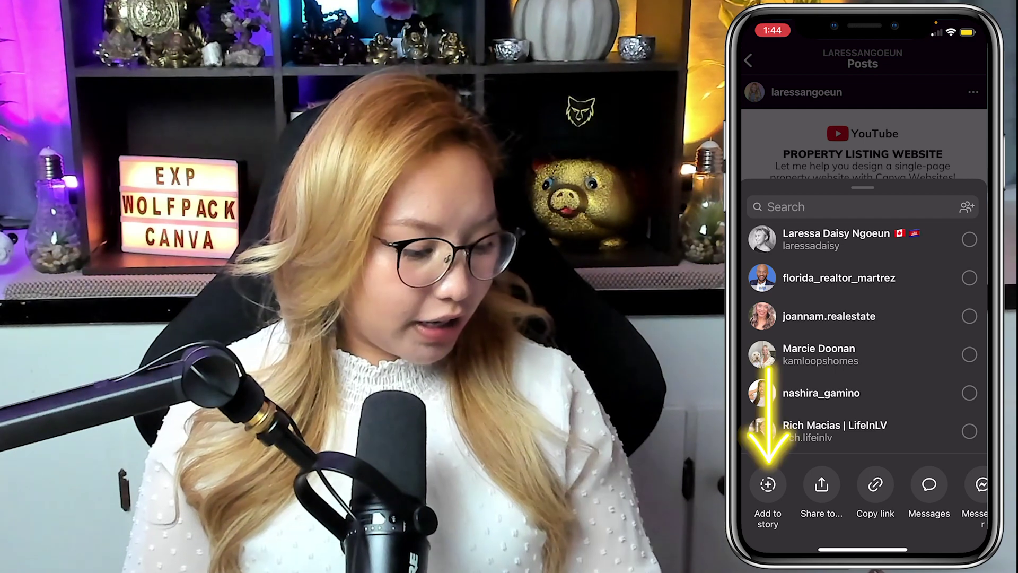
pyautogui.click(768, 484)
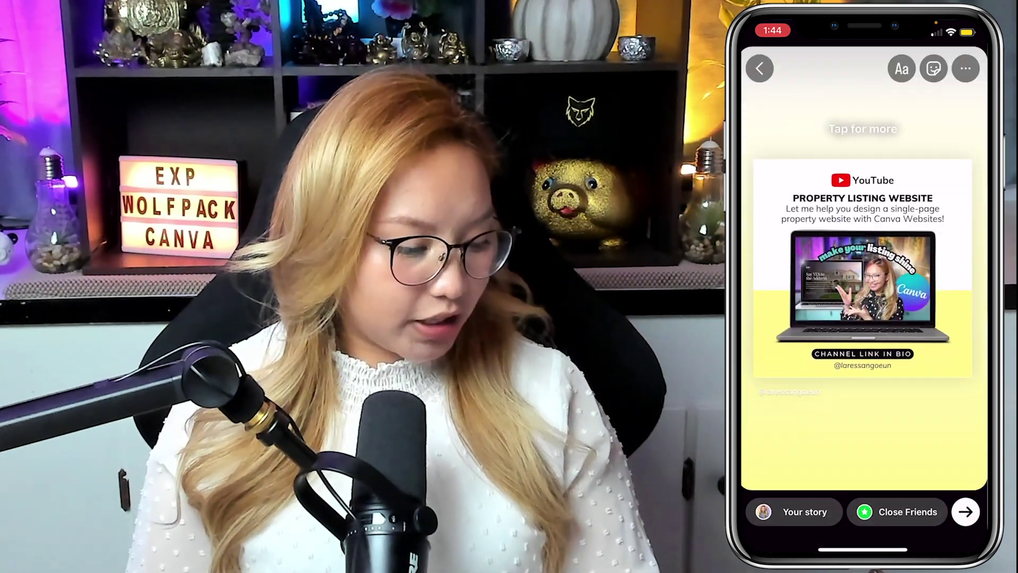